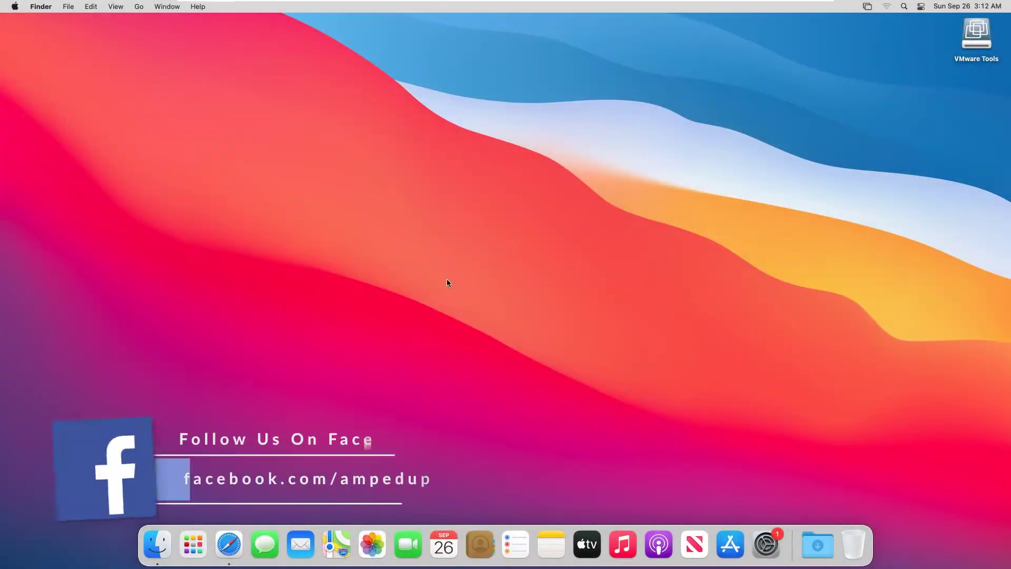
# Check About This Mac to confirm the system runs macOS Big Sur 11.5.2.
pyautogui.click(15, 6)
pyautogui.click(117, 264)
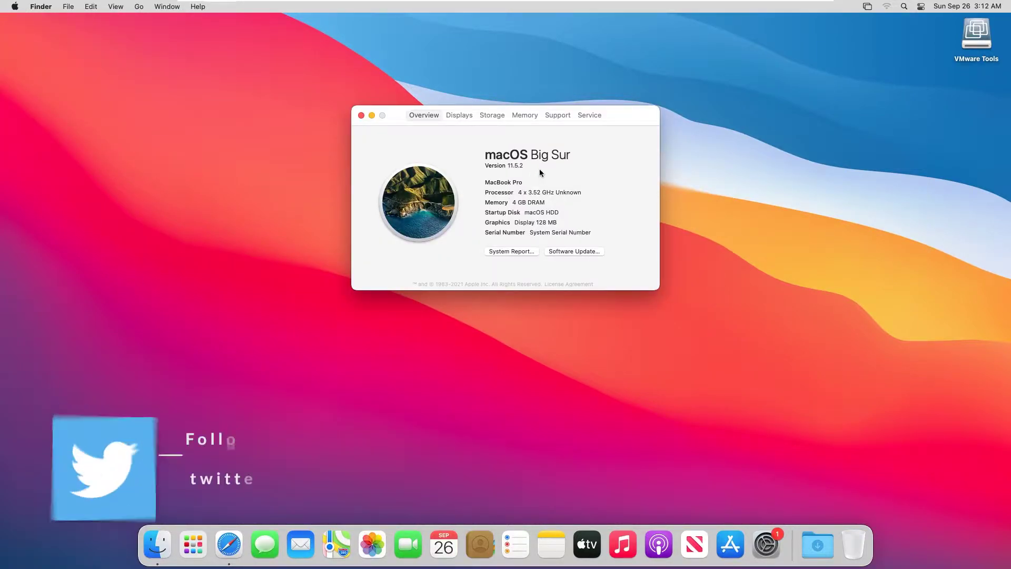
pyautogui.click(362, 115)
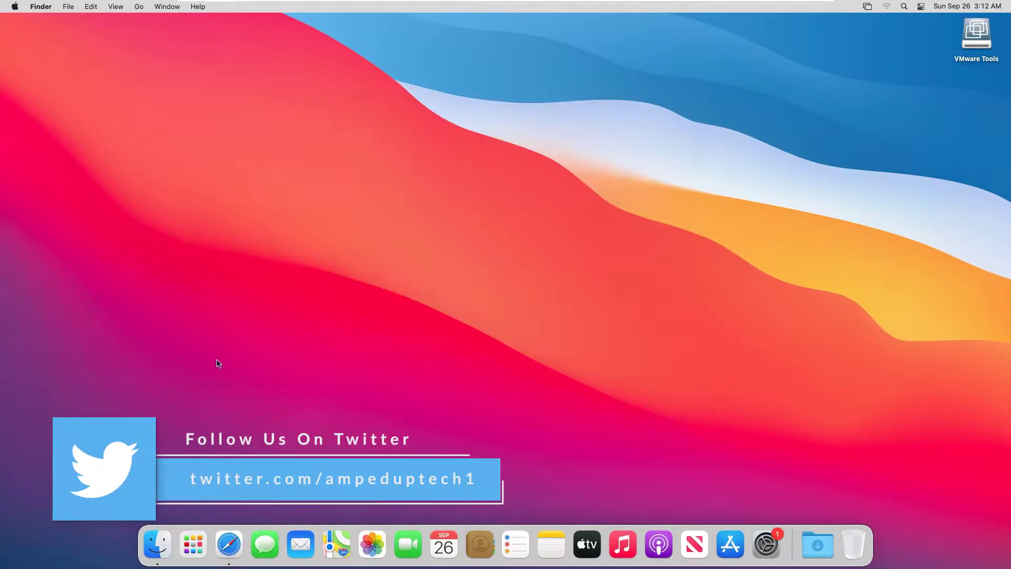
# Open and dismiss the Finder recents window and Launchpad, then launch Safari from the Dock.
pyautogui.click(158, 544)
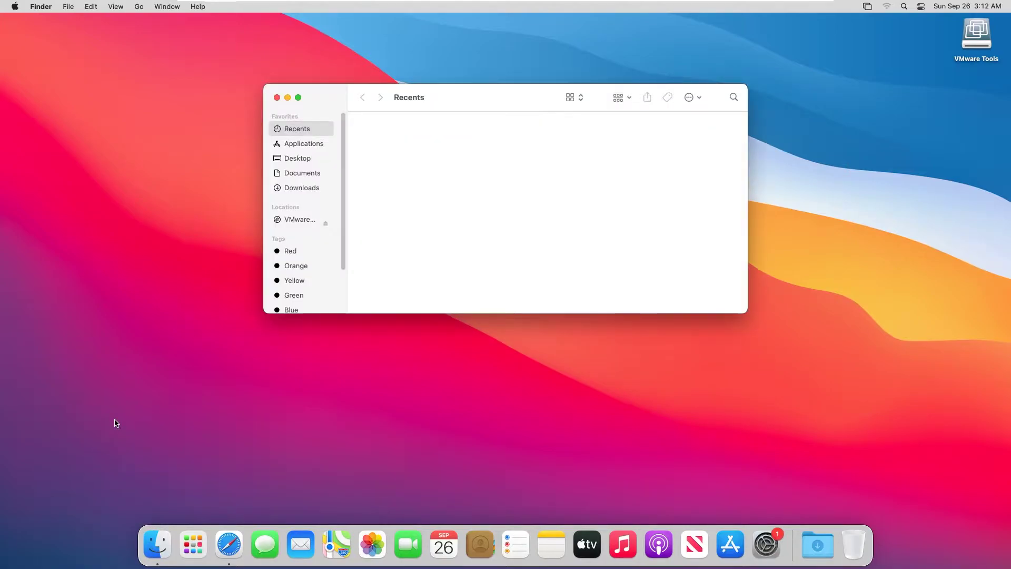
pyautogui.click(277, 97)
pyautogui.click(200, 548)
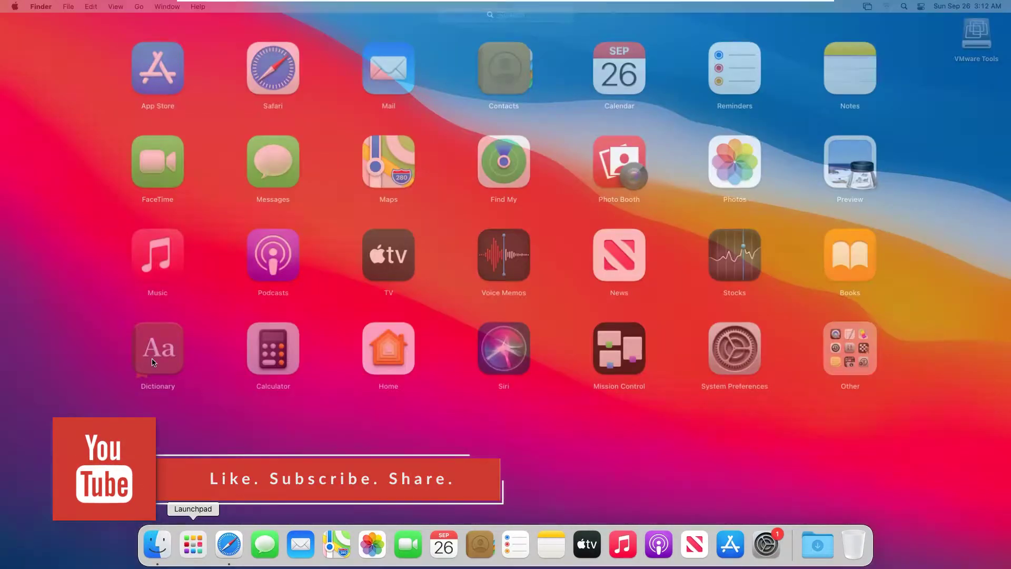
pyautogui.click(294, 460)
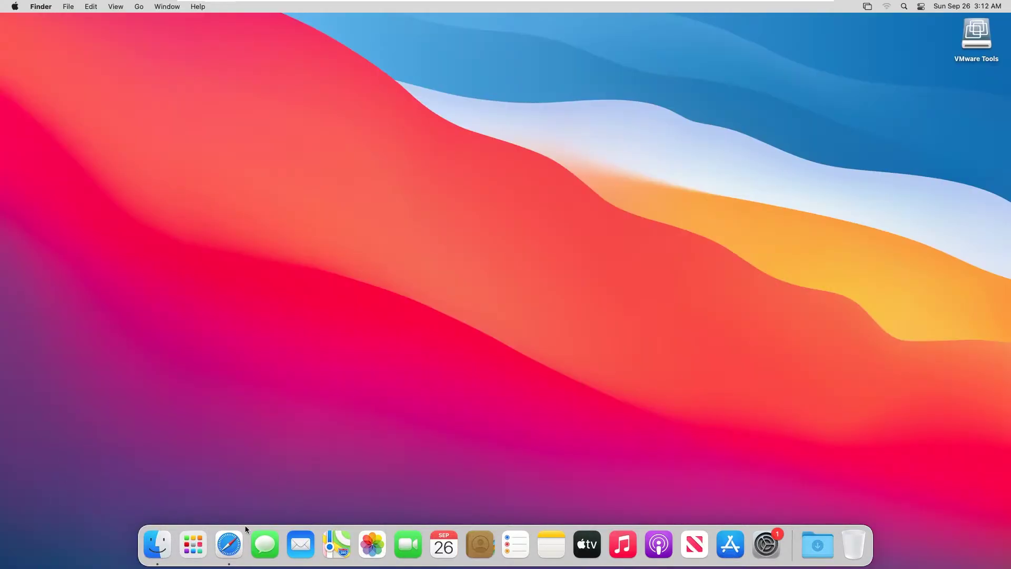
pyautogui.click(239, 543)
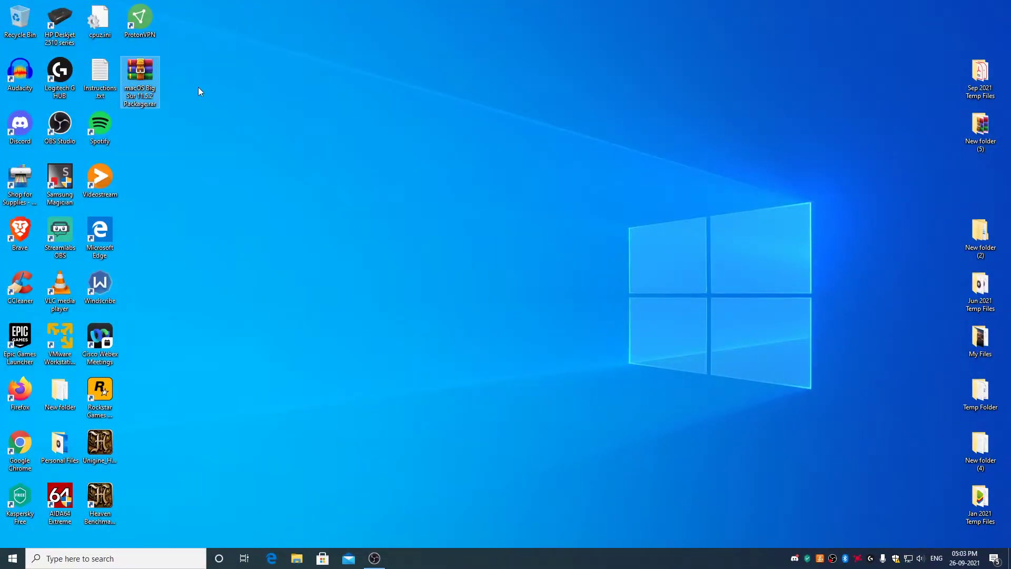
# Extract the macOS Big Sur .rar here on the desktop and open the macOS Big Sur 11.5.2 Package folder.
pyautogui.moveTo(140, 77)
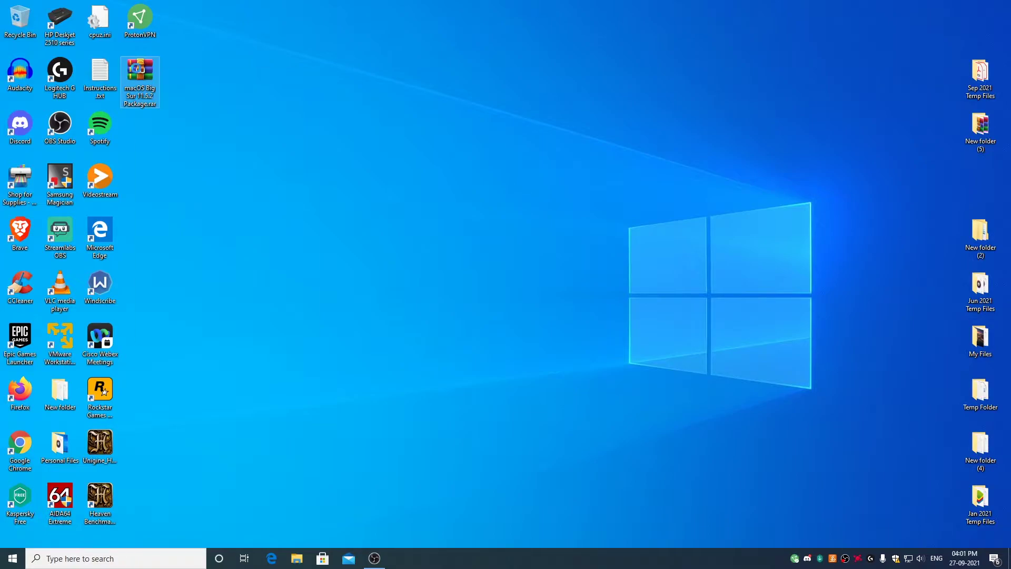
pyautogui.rightClick(138, 67)
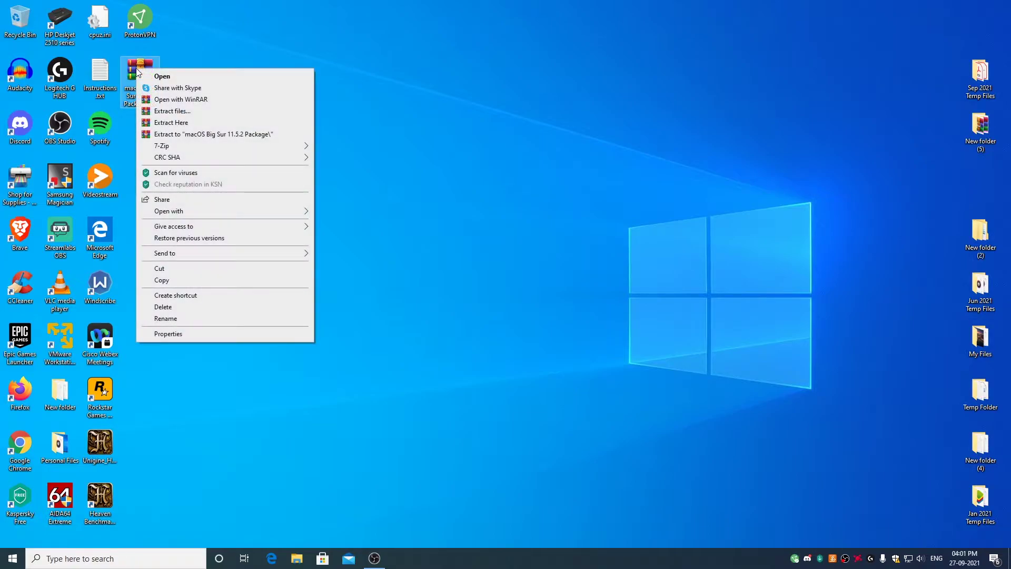
pyautogui.click(194, 125)
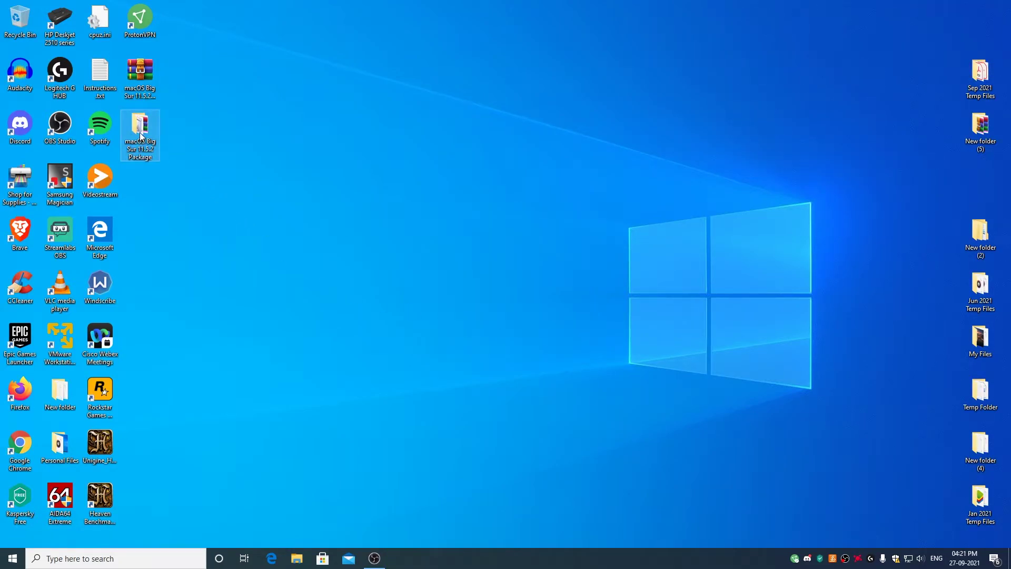
pyautogui.doubleClick(146, 129)
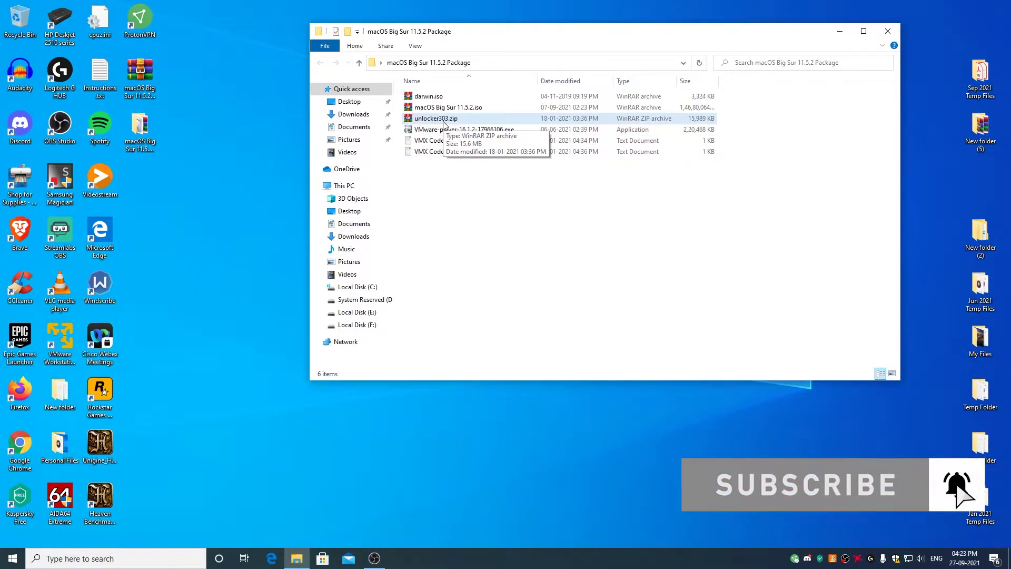
# Extract unlocker303.zip, open the unlocker303 folder, and run win-install.cmd as administrator.
pyautogui.rightClick(444, 122)
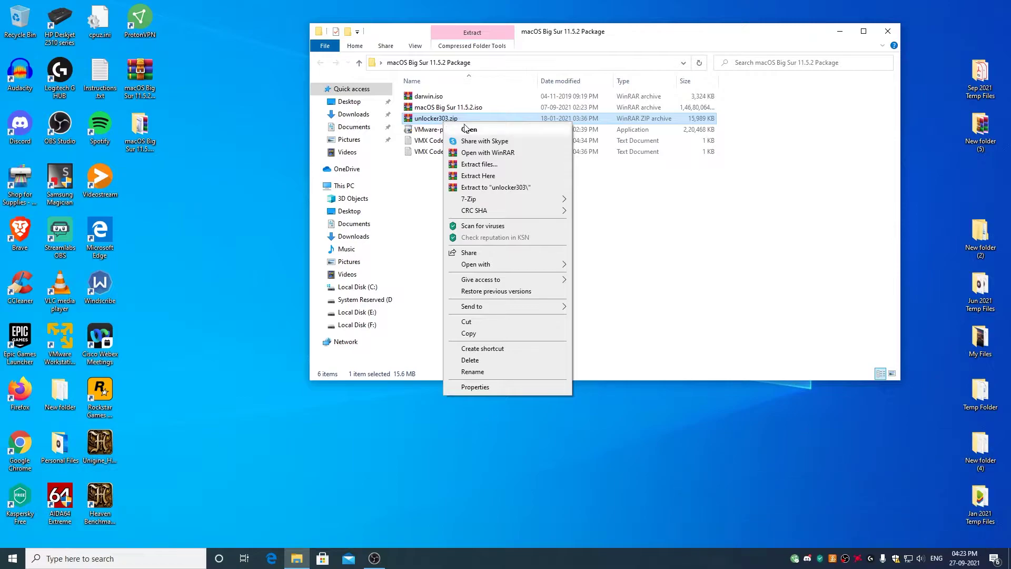
pyautogui.click(481, 176)
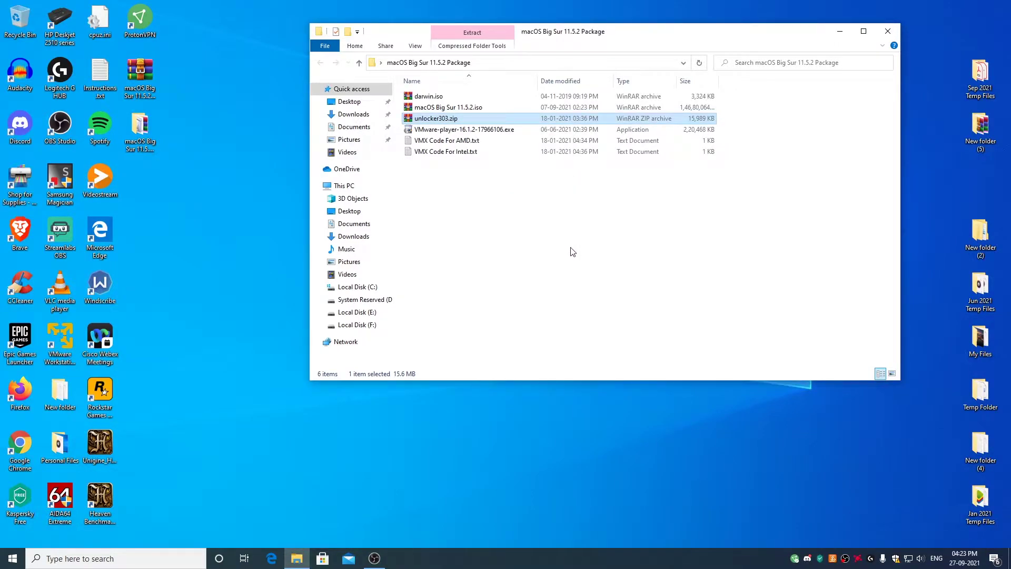
pyautogui.click(437, 98)
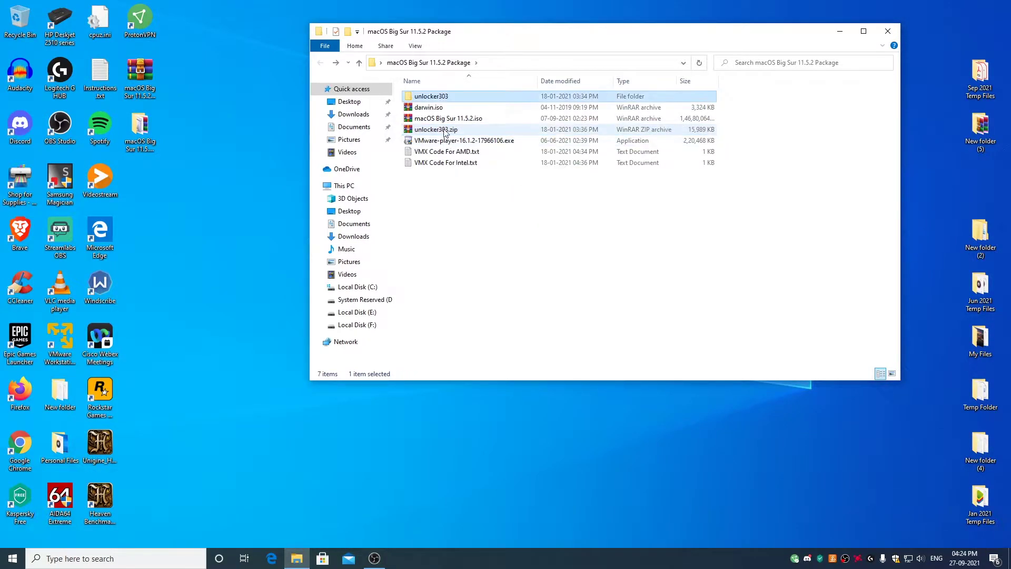
pyautogui.doubleClick(435, 98)
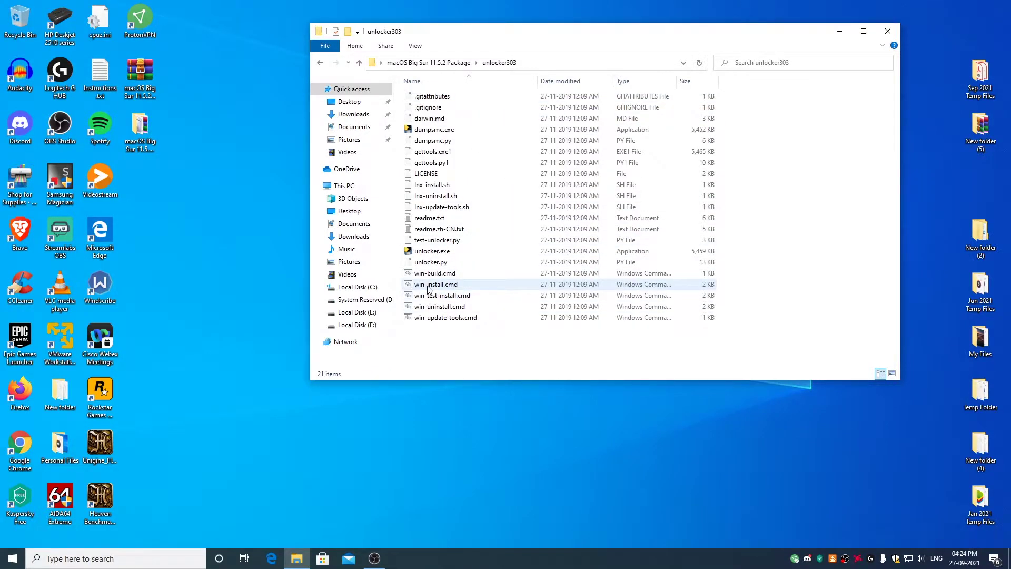
pyautogui.rightClick(429, 290)
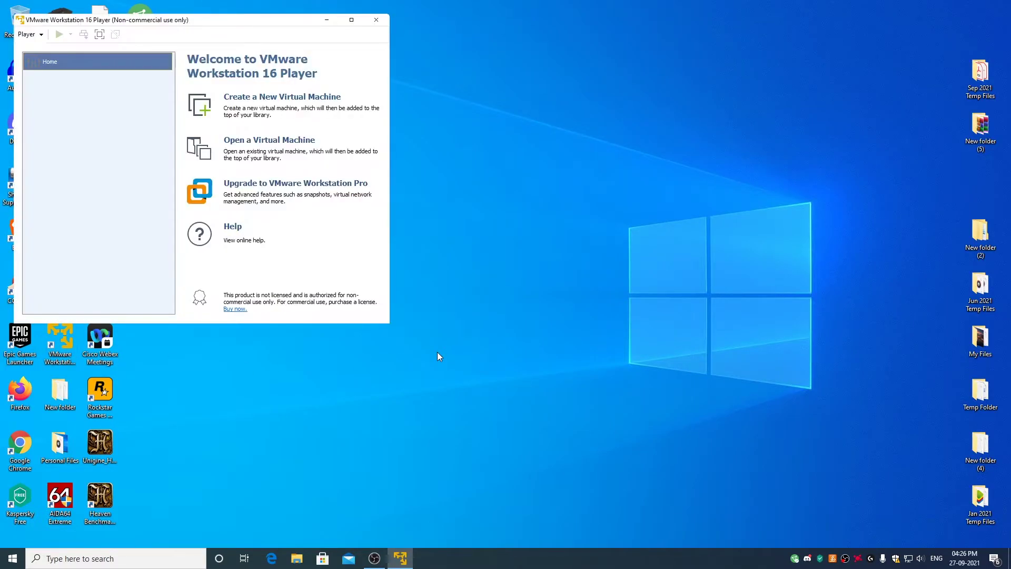
# Start a new virtual machine, installing the OS later, with Apple Mac OS X macOS 11.1 as guest.
pyautogui.click(287, 105)
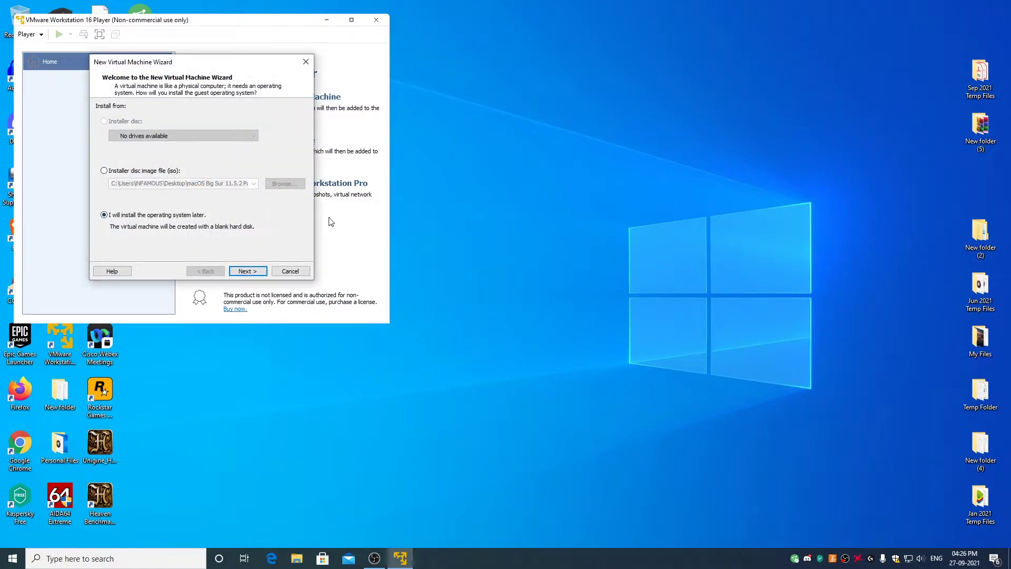
pyautogui.click(253, 271)
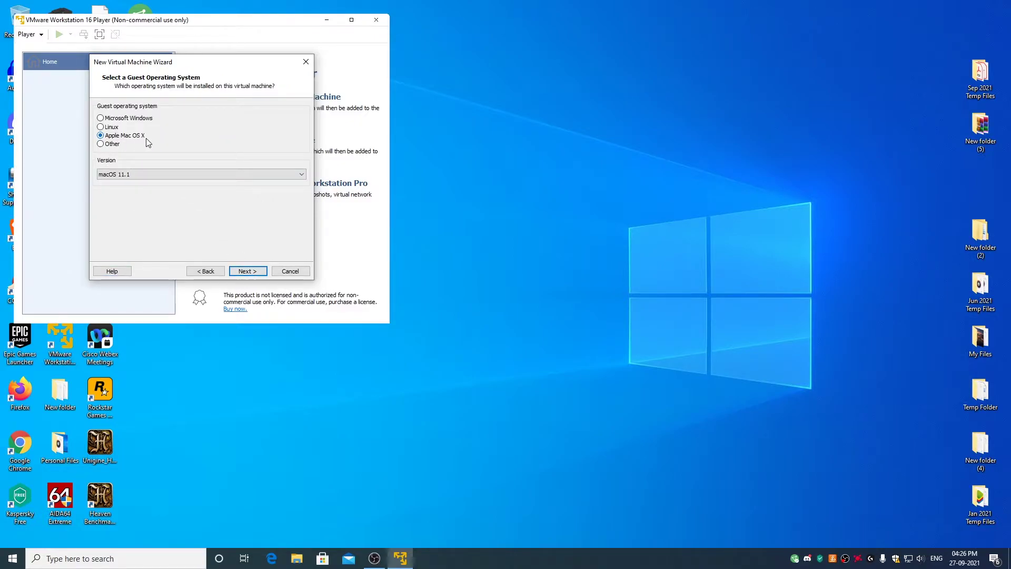
pyautogui.click(139, 176)
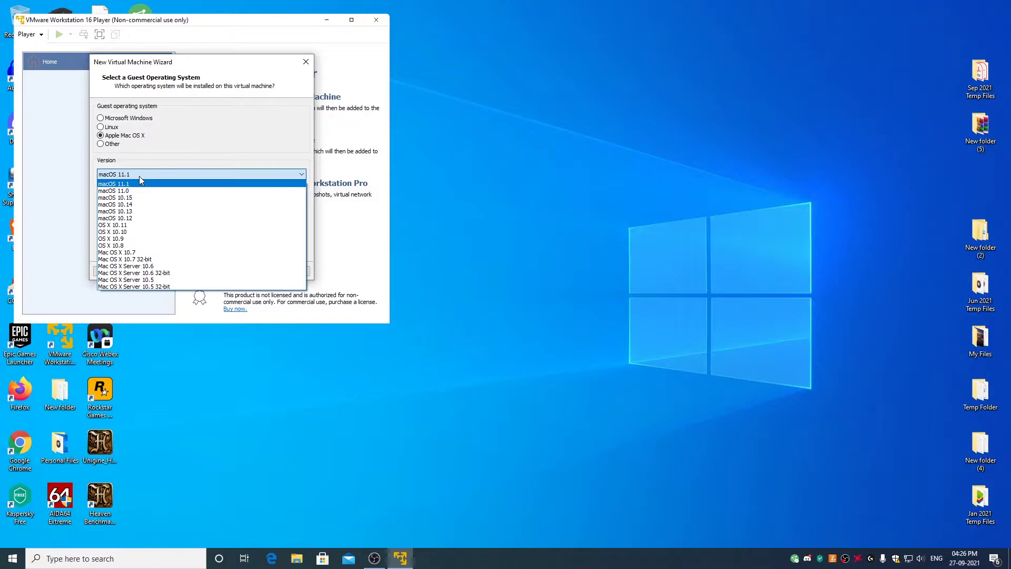
pyautogui.click(132, 184)
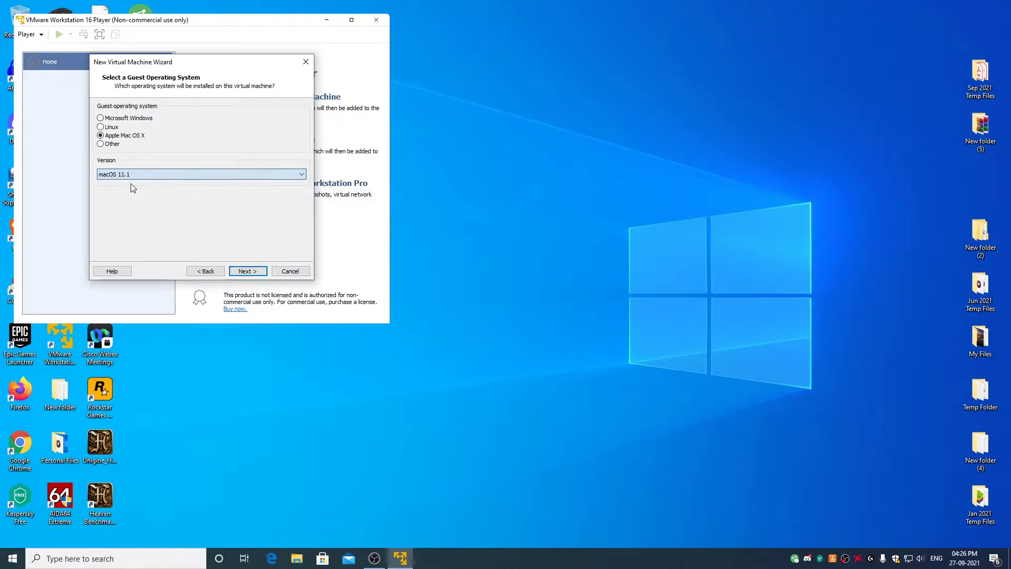
pyautogui.click(259, 272)
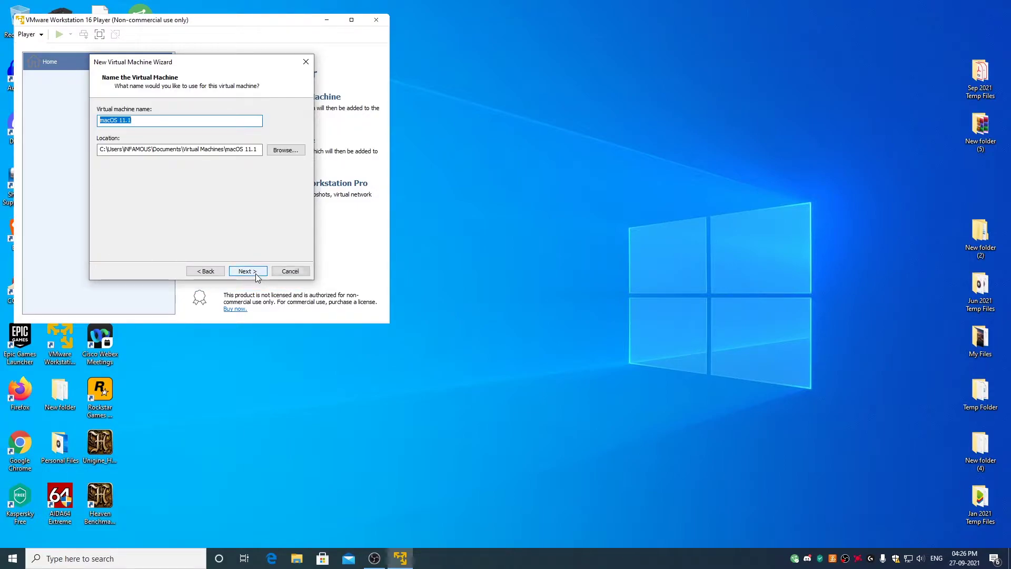
# Name the virtual machine 'macOS 11.5.2'.
pyautogui.click(141, 122)
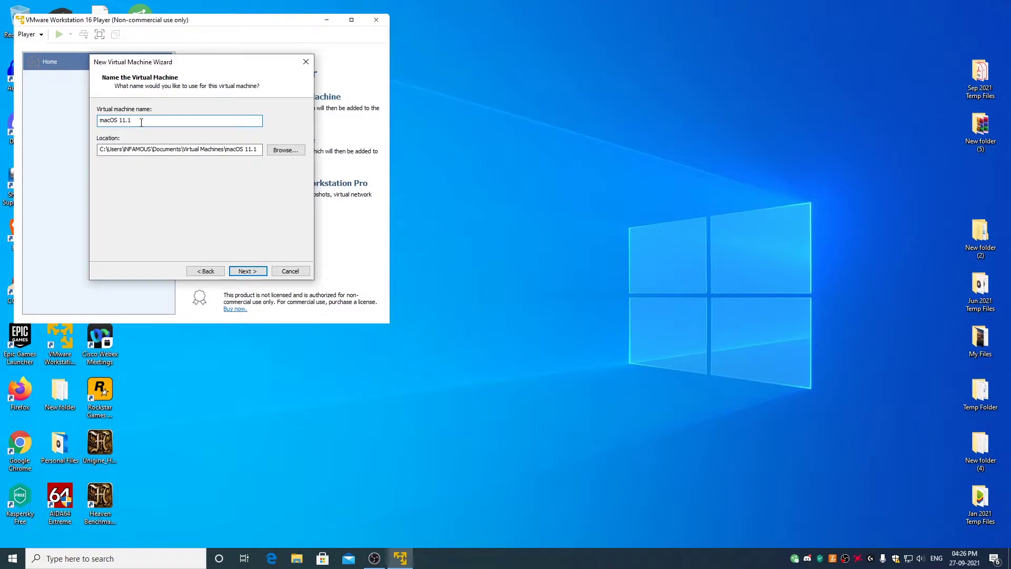
pyautogui.press('BackSpace')
pyautogui.write('5.2')
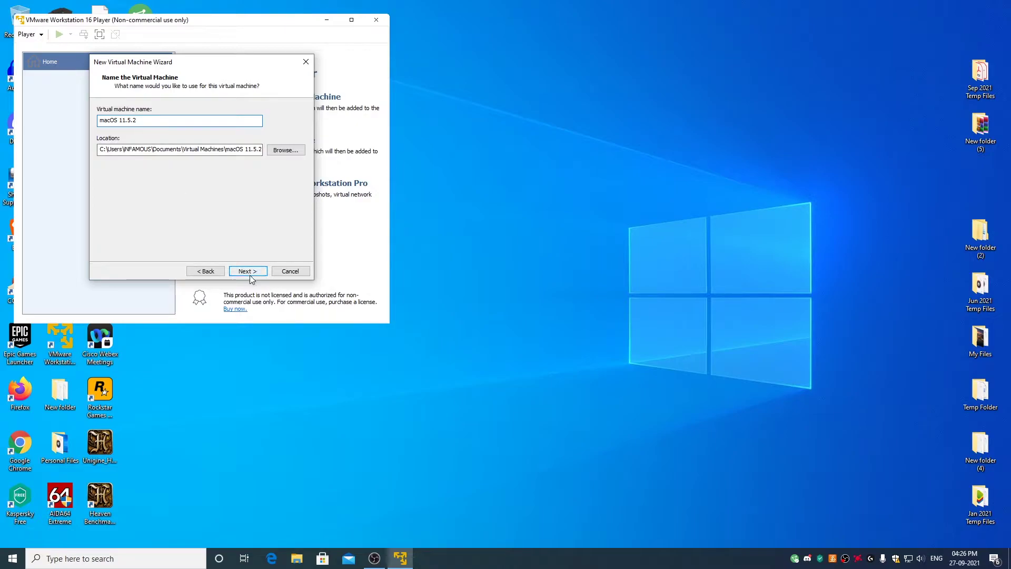
pyautogui.click(258, 268)
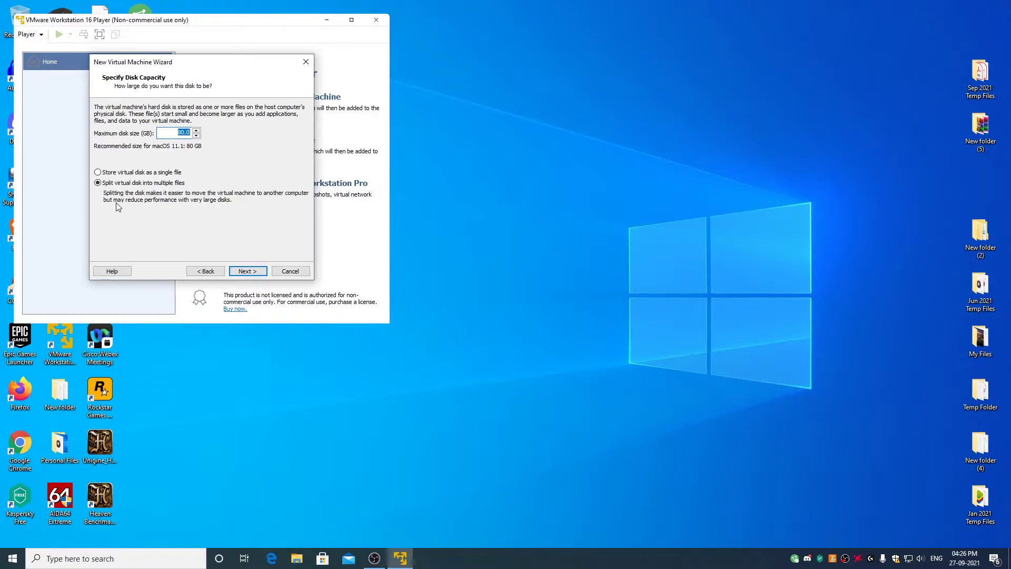
# Give the virtual disk a 160 GB maximum size stored as a single file.
pyautogui.click(107, 174)
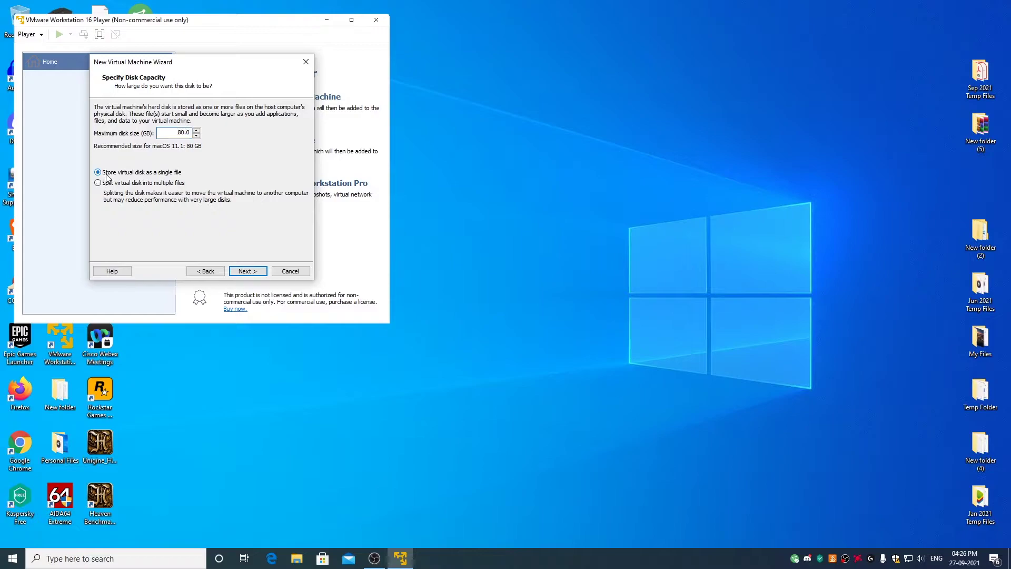
pyautogui.click(177, 132)
pyautogui.doubleClick(177, 132)
pyautogui.write('160')
pyautogui.click(256, 270)
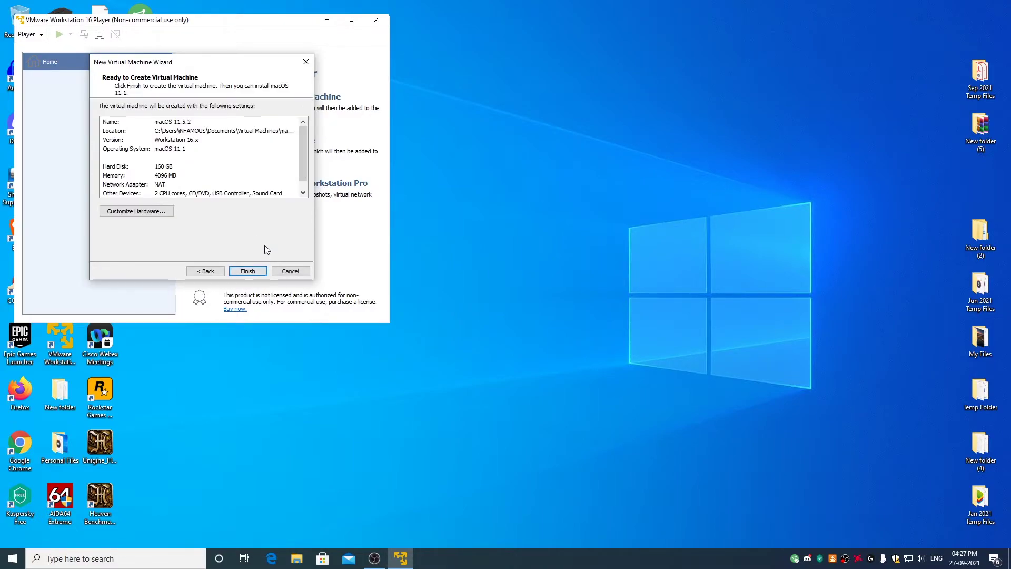
# In Customize Hardware, set Processors to 4 cores and enable Virtualize Intel VT-x/EPT or AMD-V/RVI.
pyautogui.click(146, 212)
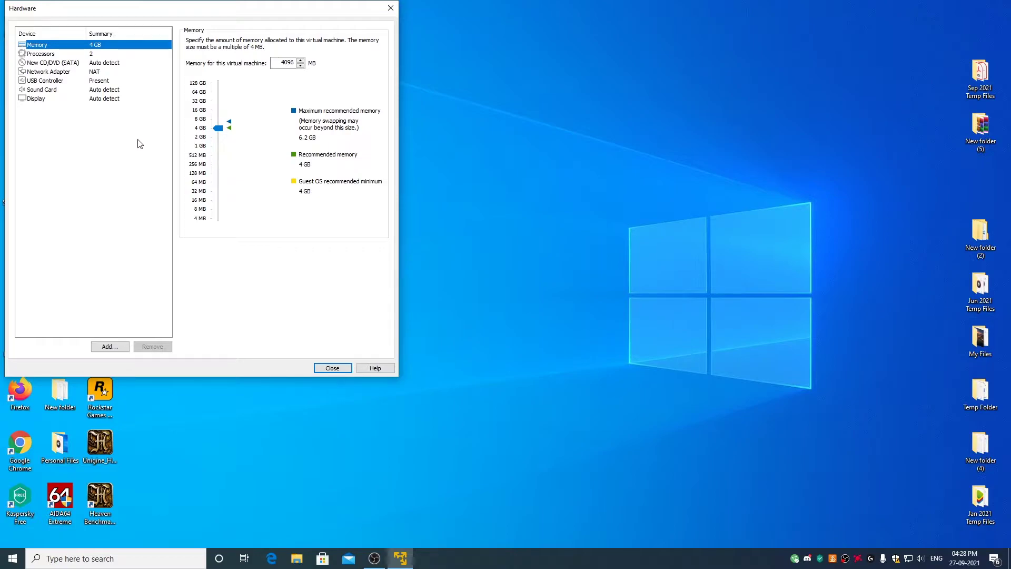
pyautogui.click(39, 55)
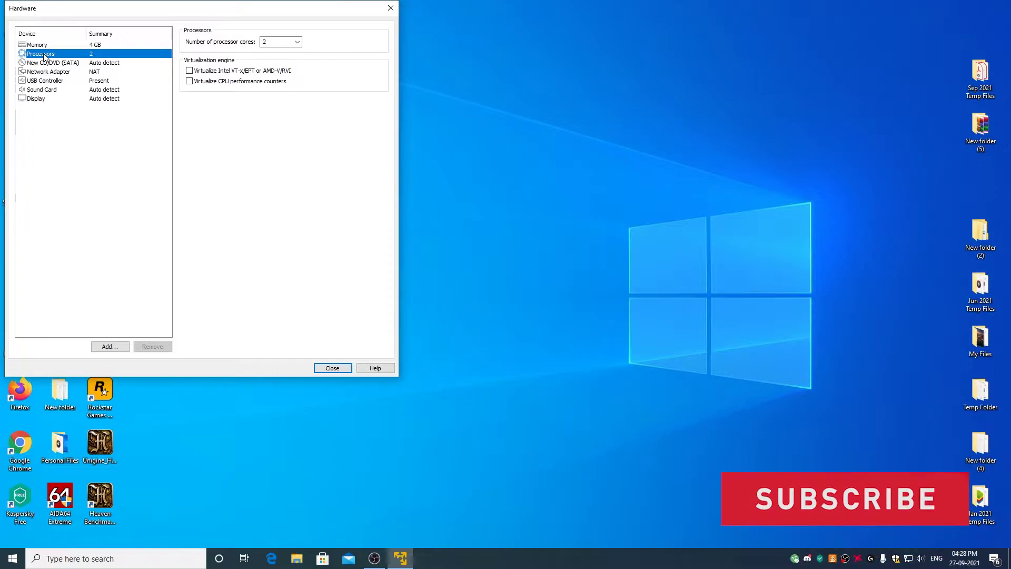
pyautogui.click(298, 42)
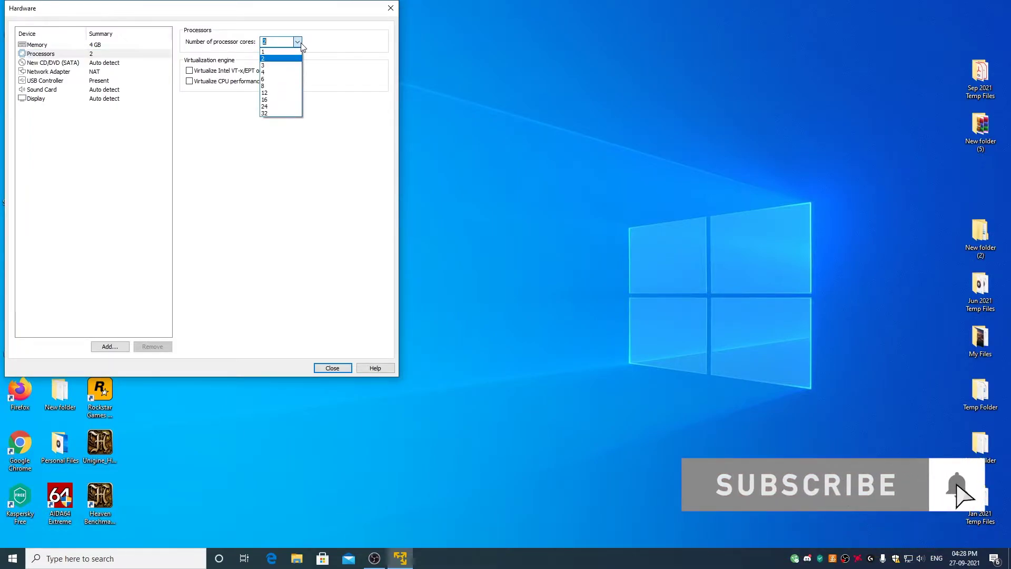
pyautogui.scroll(2, 285, 63)
pyautogui.click(284, 71)
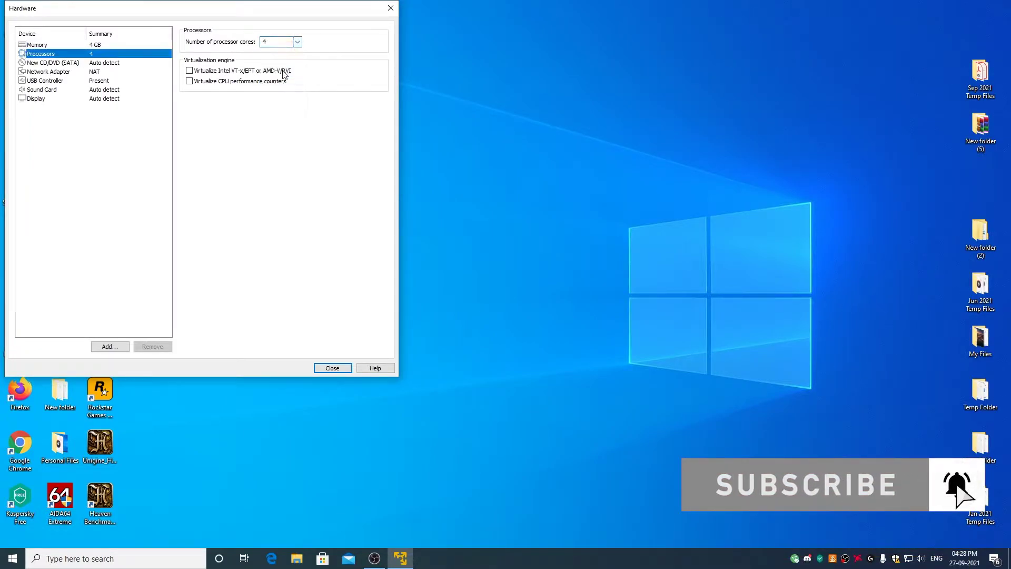
pyautogui.click(194, 72)
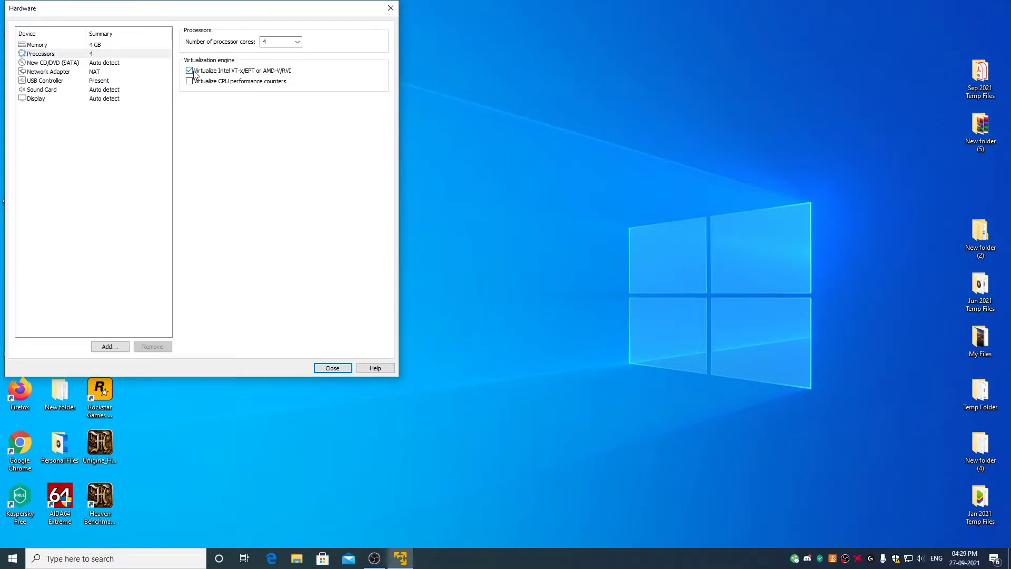
# Point New CD/DVD (SATA) at Desktop > macOS Big Sur 11.5.2 Package > macOS Big Sur 11.5.2.iso.
pyautogui.click(52, 63)
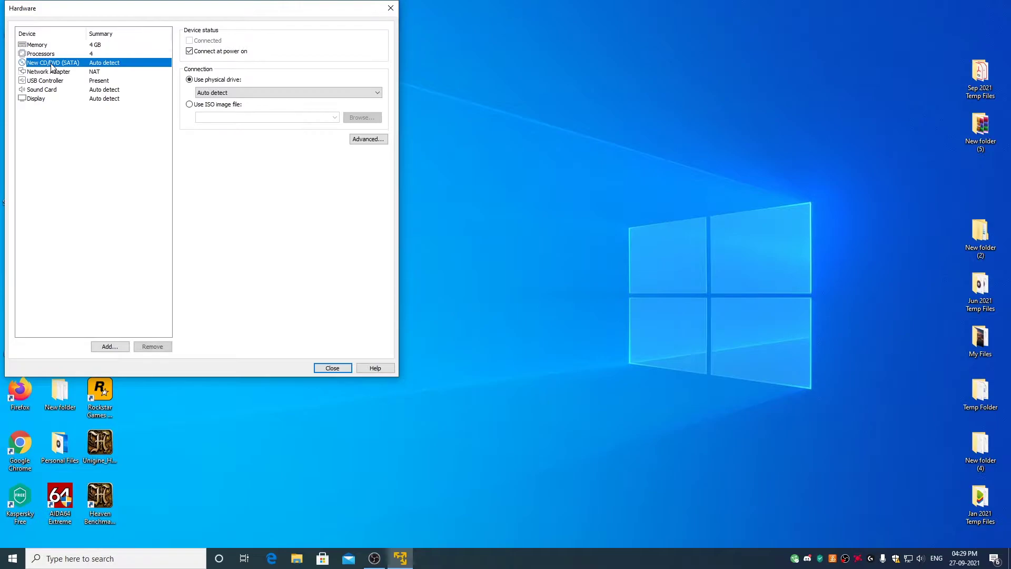
pyautogui.click(193, 108)
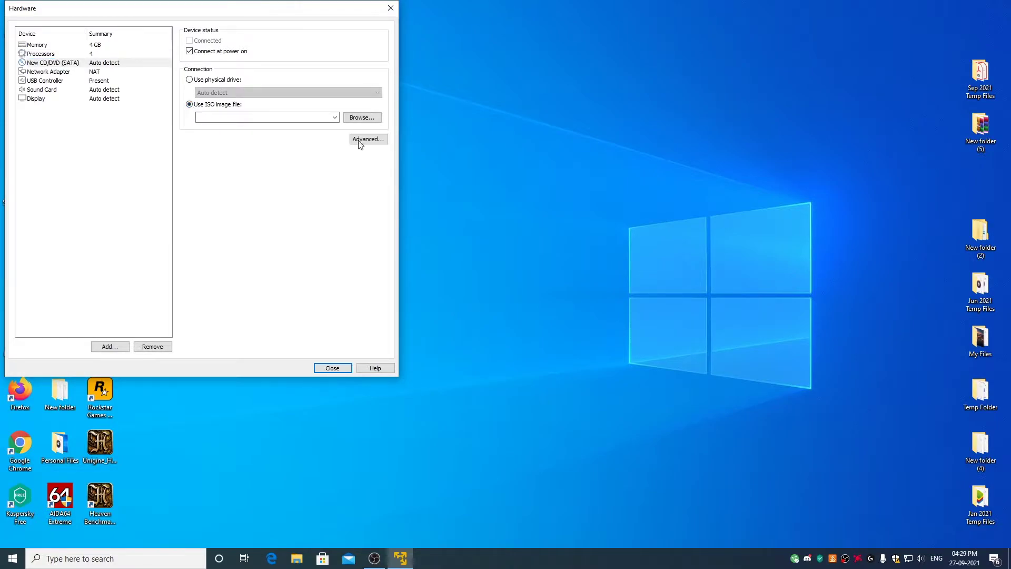
pyautogui.click(364, 119)
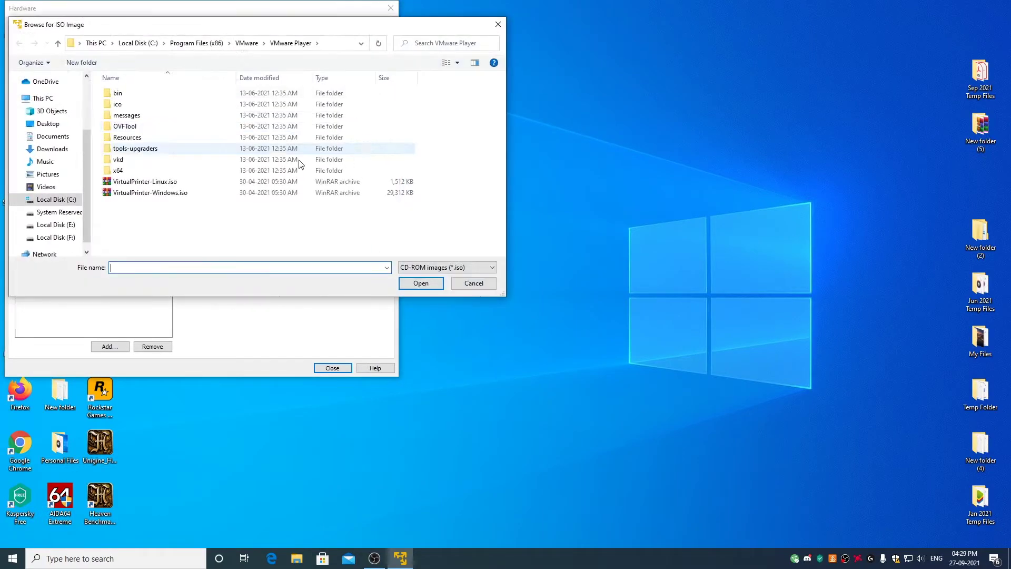
pyautogui.click(55, 127)
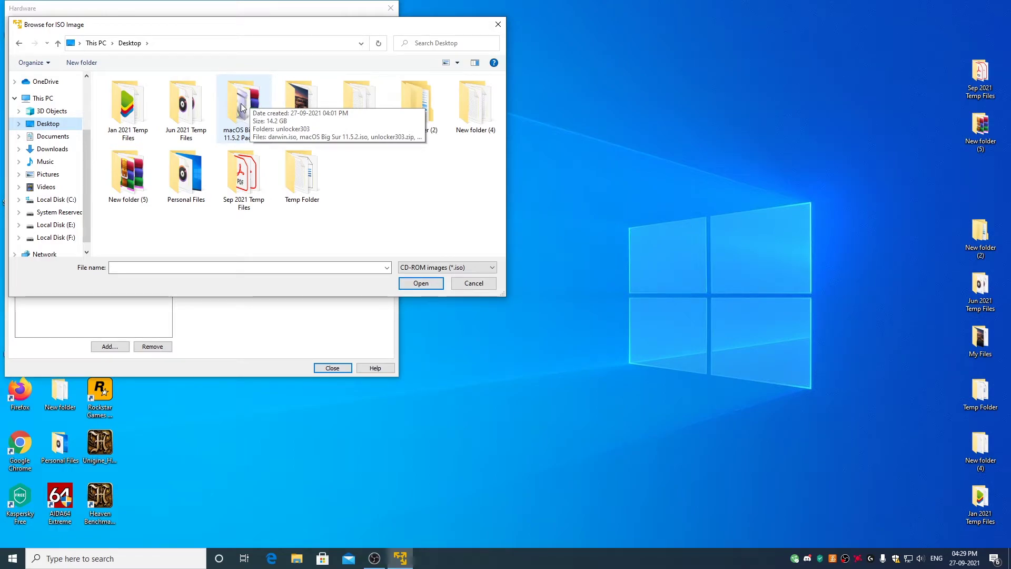
pyautogui.doubleClick(241, 103)
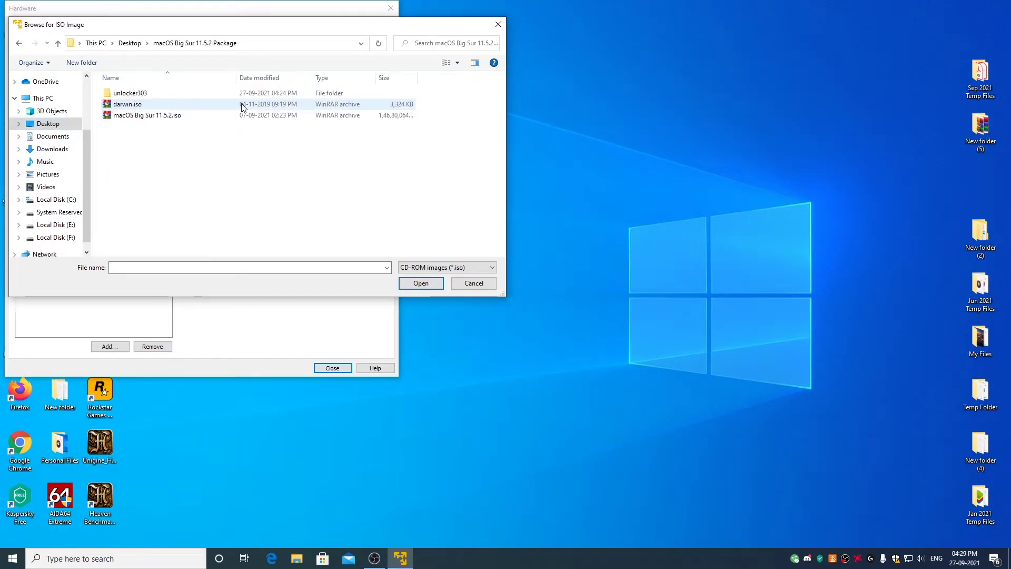
pyautogui.click(149, 117)
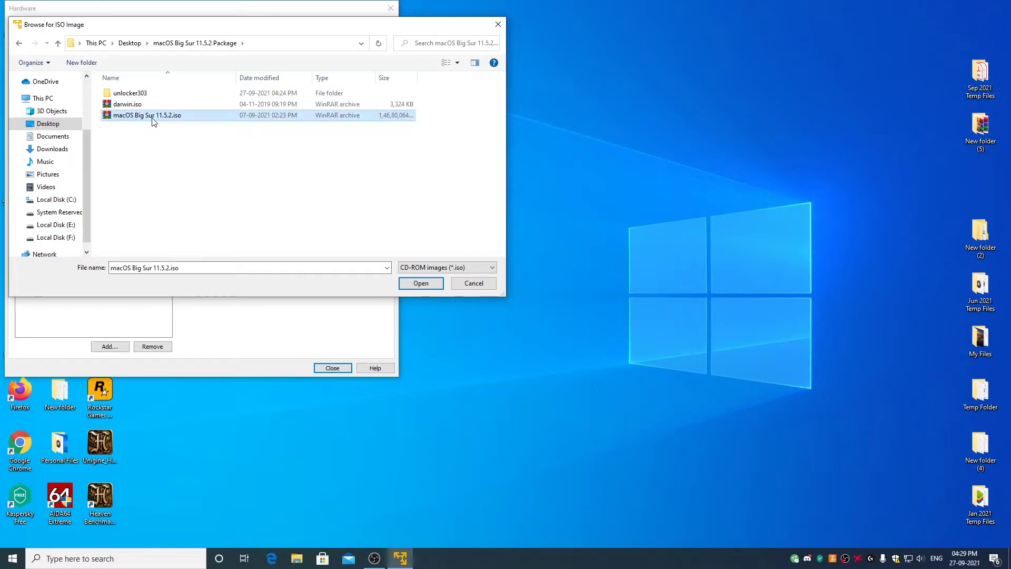
pyautogui.click(421, 286)
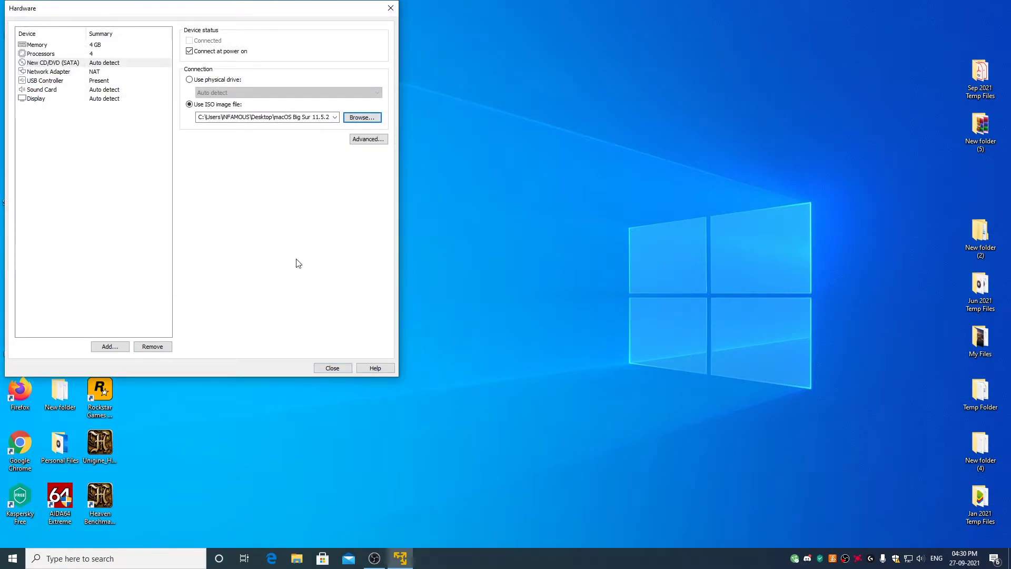
# Set the USB Controller compatibility to USB 2.0.
pyautogui.click(44, 81)
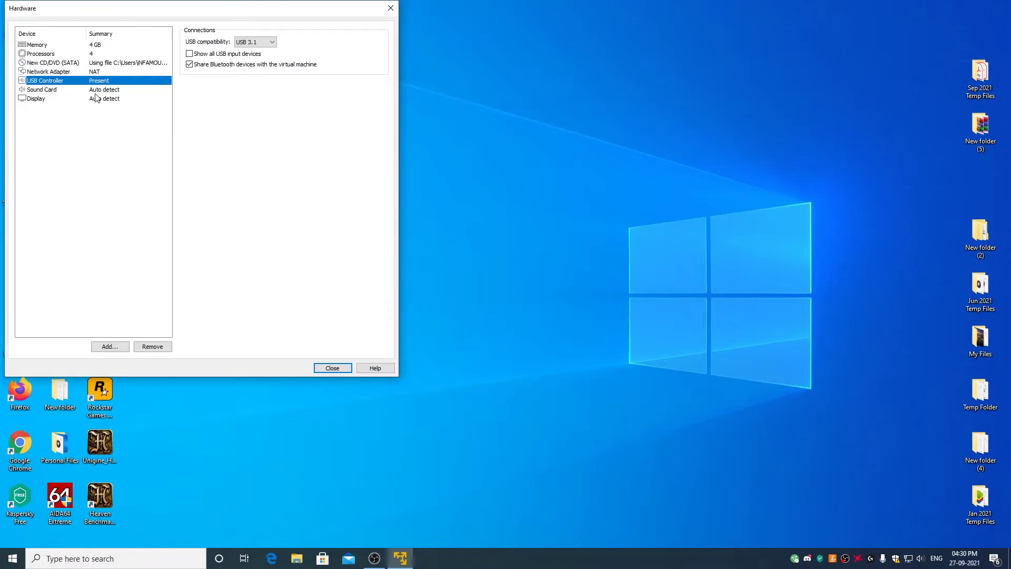
pyautogui.click(262, 43)
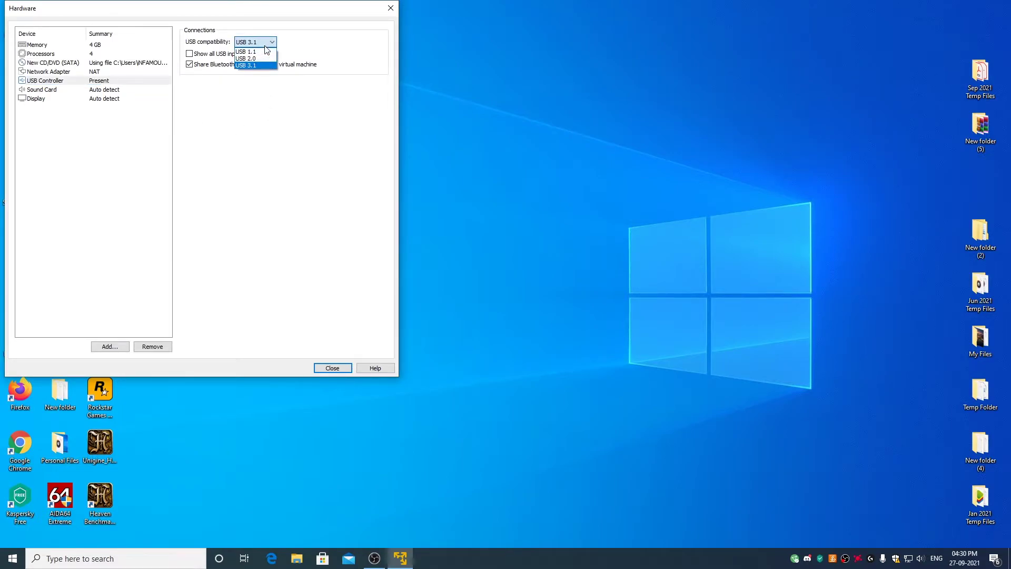
pyautogui.click(258, 58)
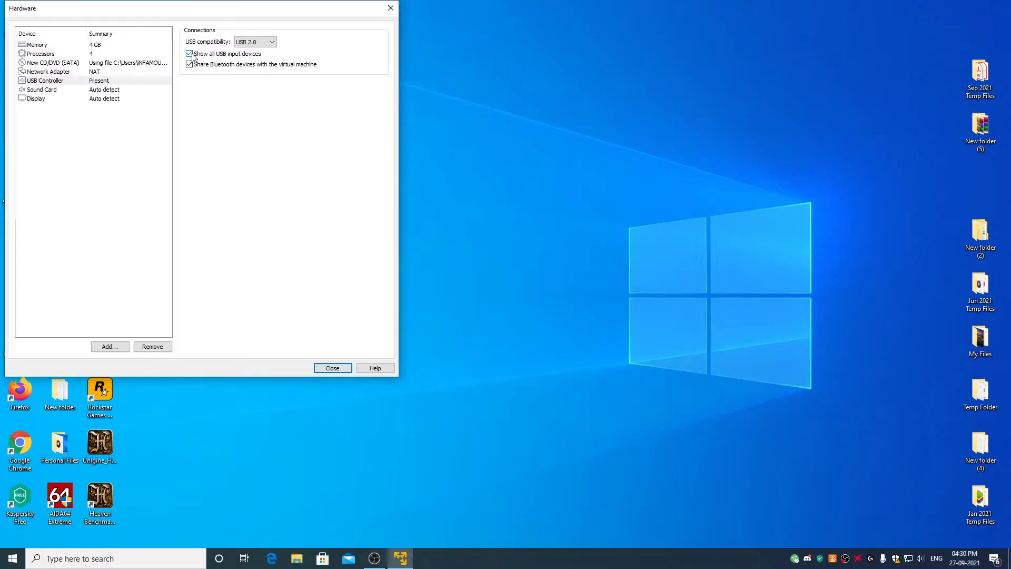
# Close hardware settings, finish the macOS 11.5.2 VM wizard, and exit VMware Player.
pyautogui.click(332, 368)
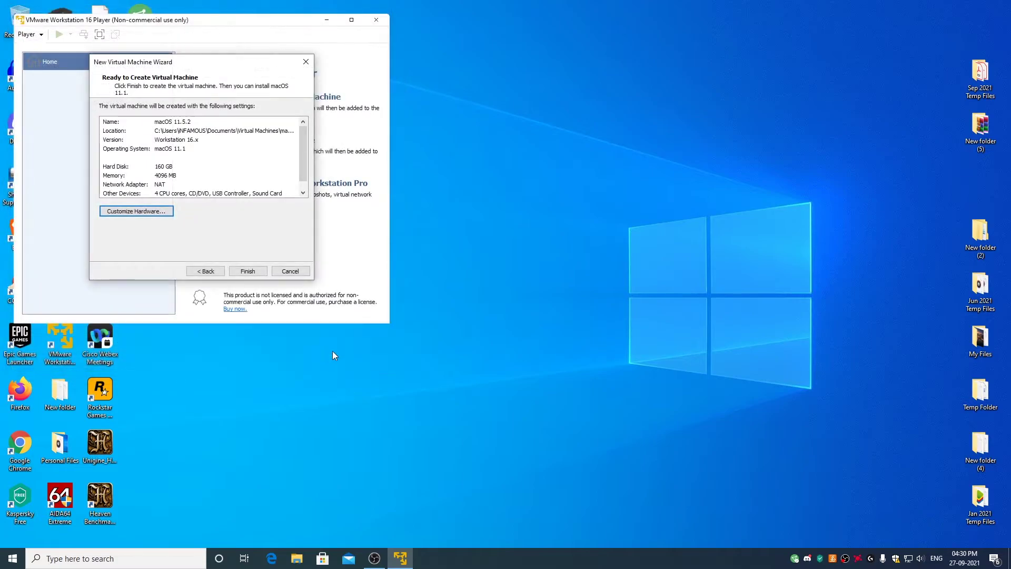
pyautogui.click(248, 271)
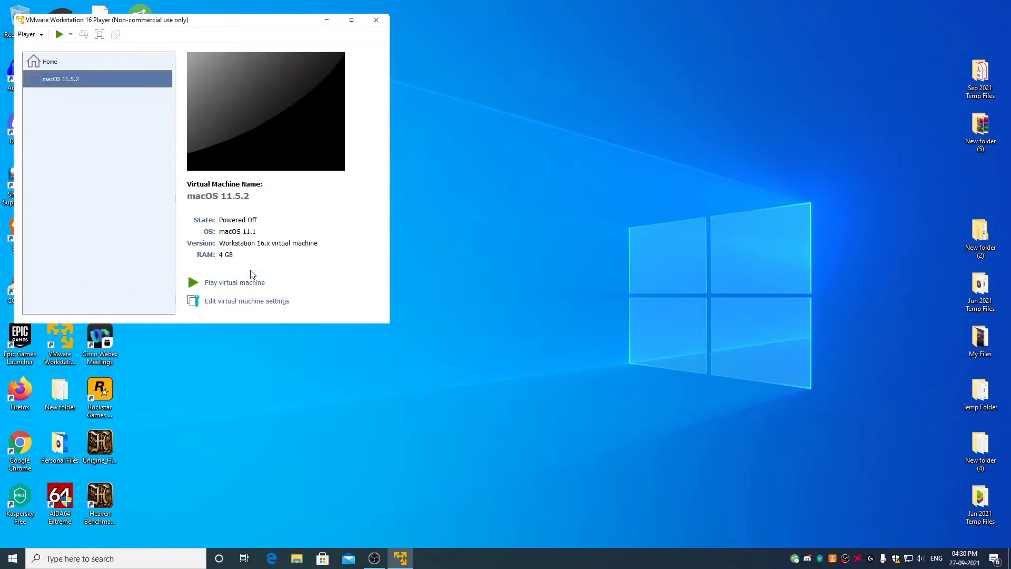
pyautogui.click(376, 24)
# Browse in File Explorer to Documents > Virtual Machines > macOS 11.5.2.
pyautogui.click(296, 558)
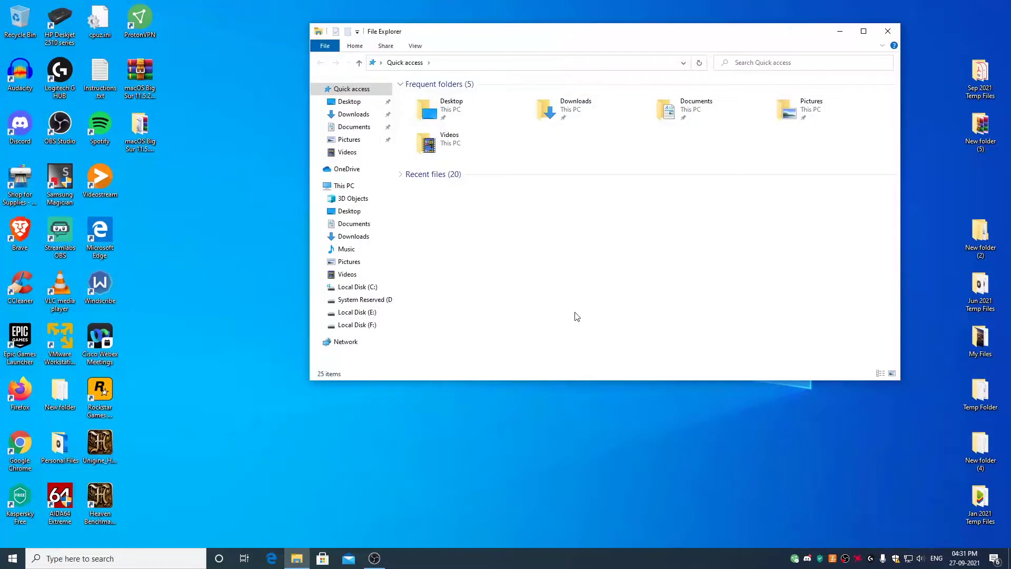
pyautogui.doubleClick(694, 117)
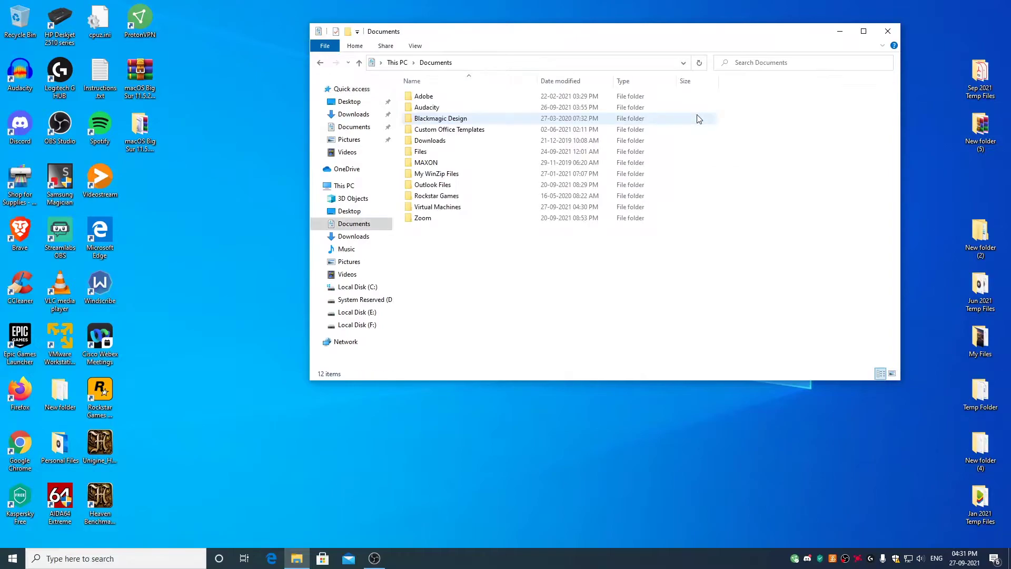
pyautogui.doubleClick(438, 207)
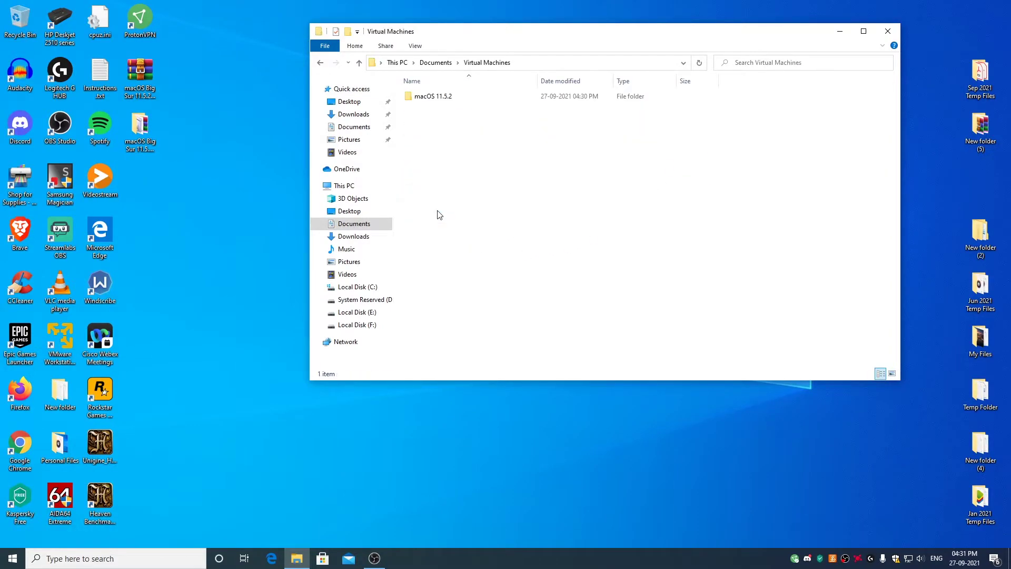
pyautogui.doubleClick(446, 101)
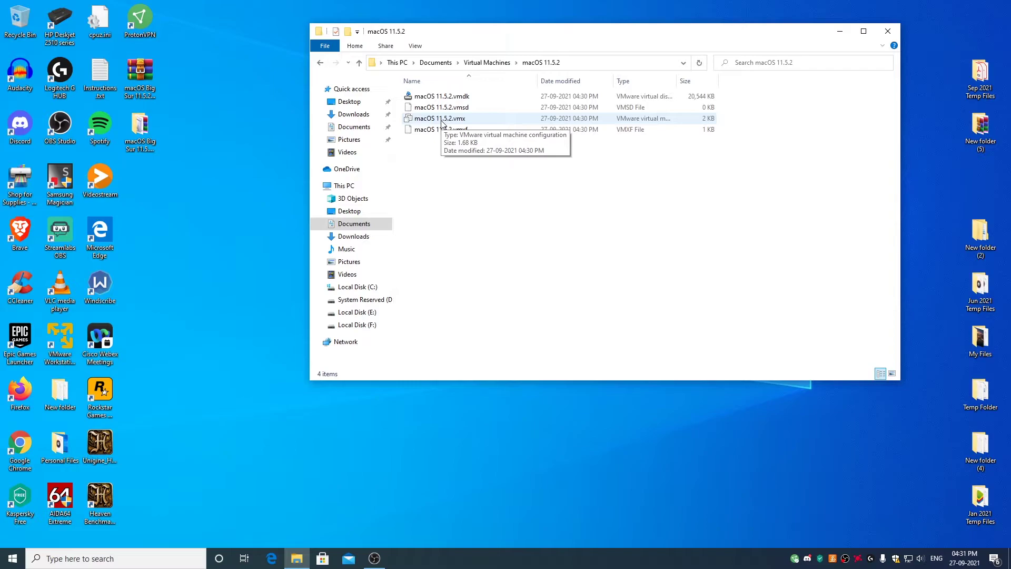
# Open macOS 11.5.2.vmx with Notepad, then minimize Notepad and File Explorer.
pyautogui.rightClick(441, 124)
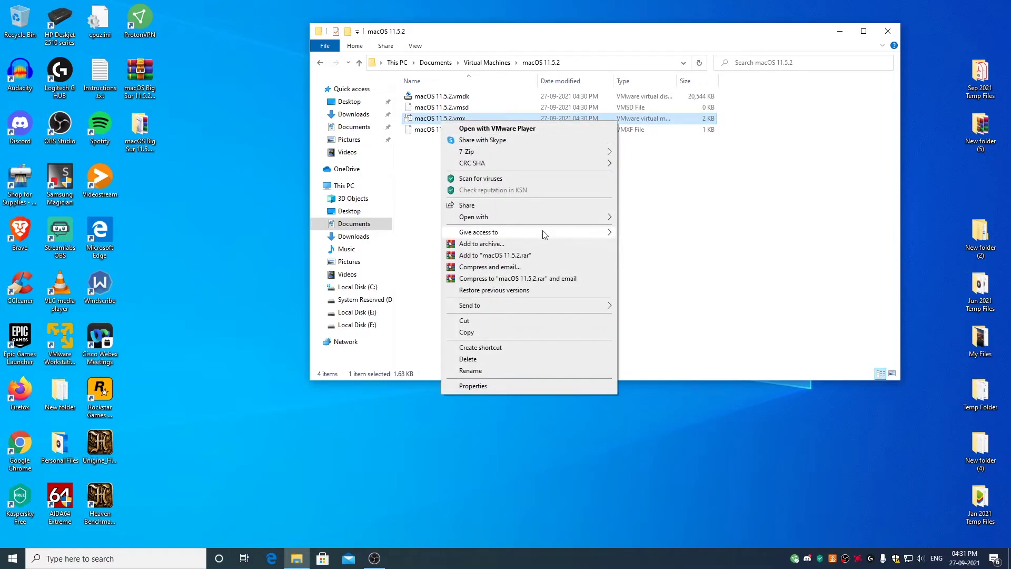
pyautogui.moveTo(491, 220)
pyautogui.click(644, 217)
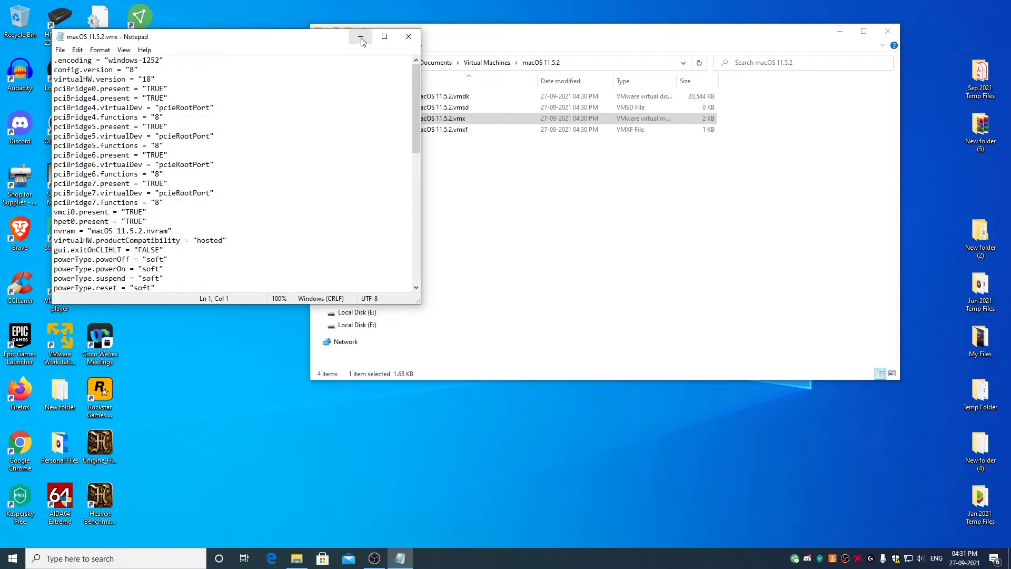
pyautogui.click(362, 41)
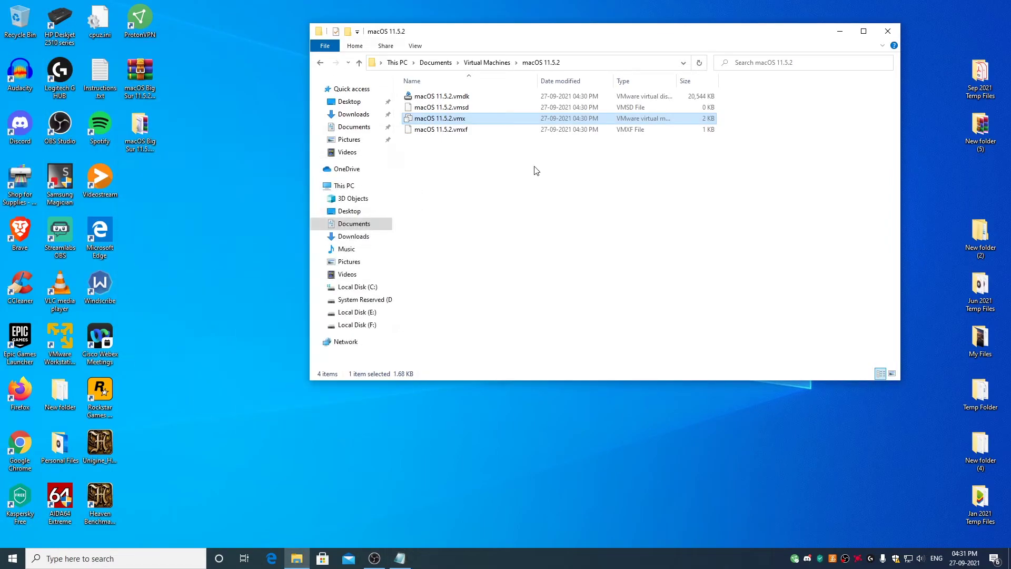
pyautogui.click(841, 31)
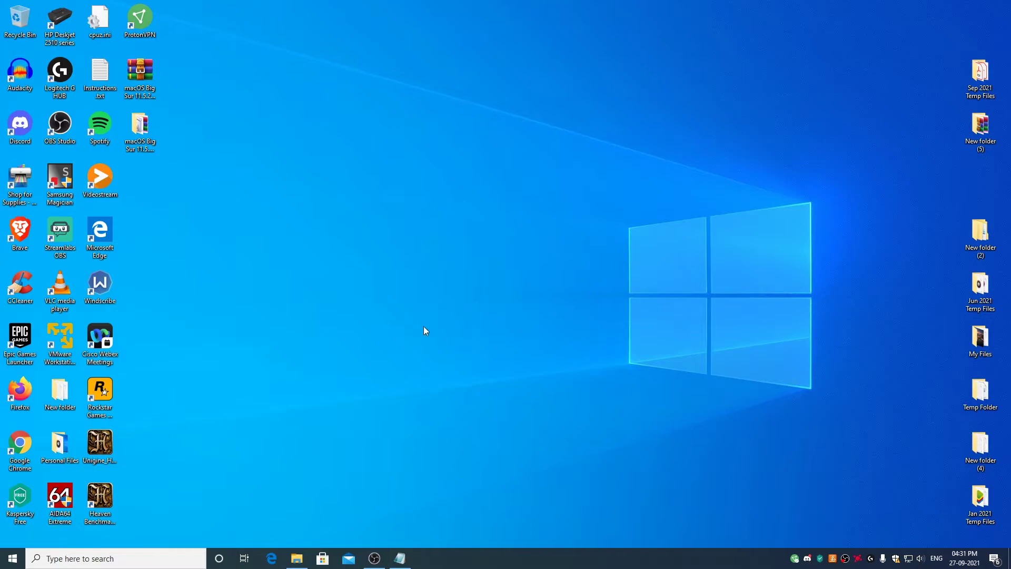
# Open VMX Code For AMD.txt from the desktop's macOS Big Sur 11.5.2 Package folder.
pyautogui.doubleClick(140, 126)
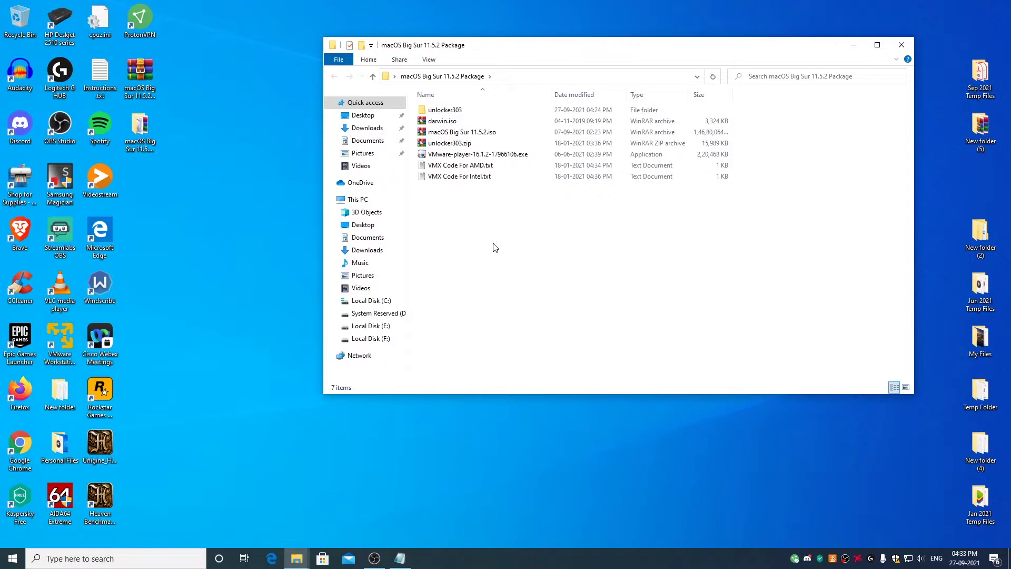
pyautogui.doubleClick(458, 166)
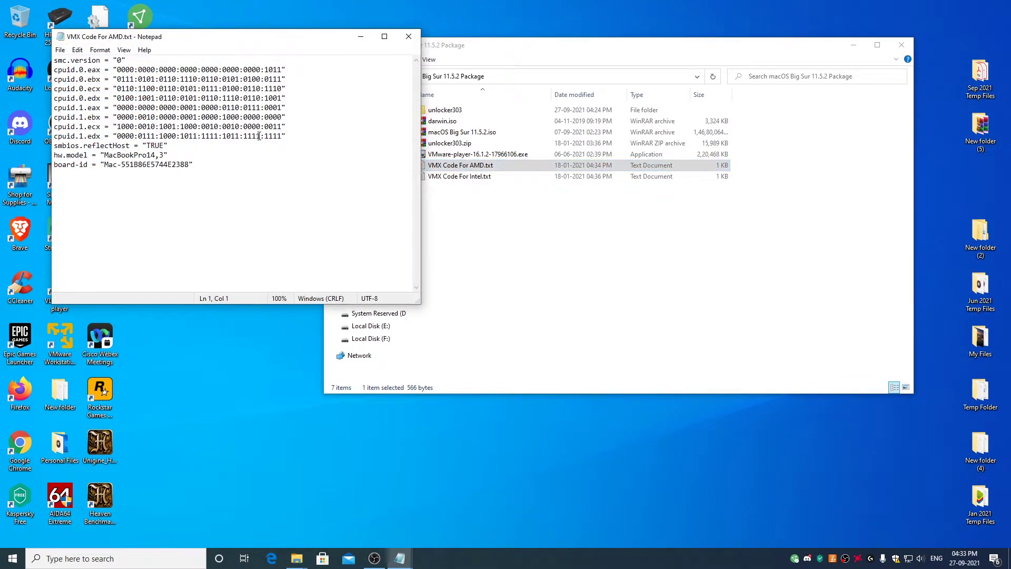
# Copy all twelve lines of AMD VMX code from VMX Code For AMD.txt.
pyautogui.moveTo(54, 60); pyautogui.dragTo(162, 173)
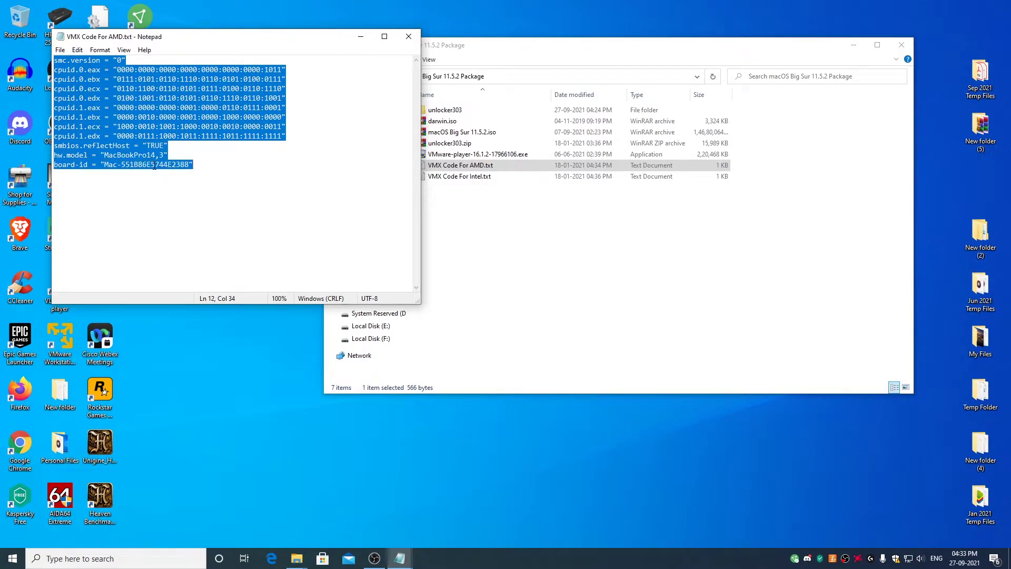
pyautogui.rightClick(154, 167)
pyautogui.click(210, 198)
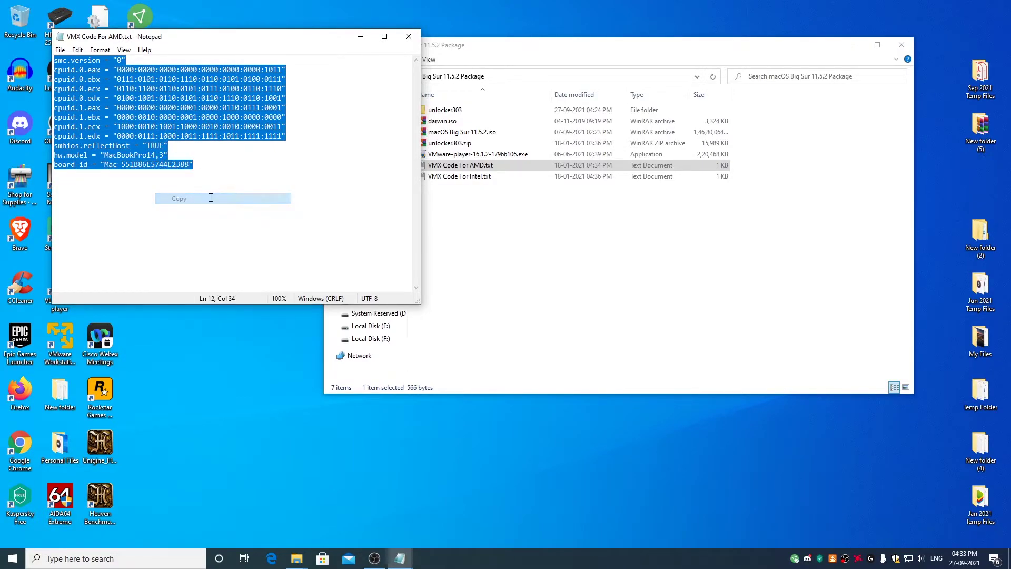
# Paste the AMD code onto the empty last line of macOS 11.5.2.vmx.
pyautogui.moveTo(399, 557)
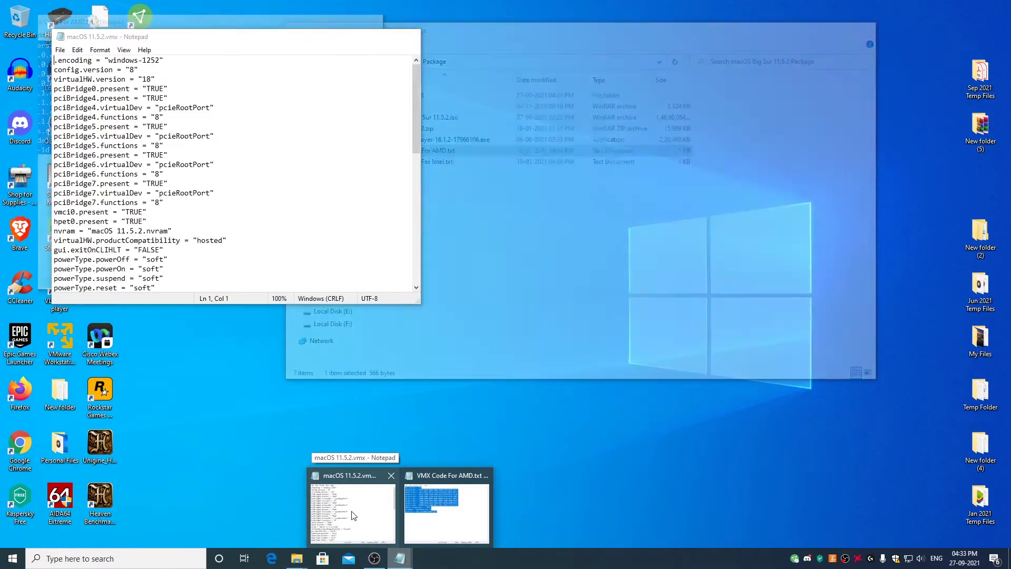
pyautogui.click(352, 516)
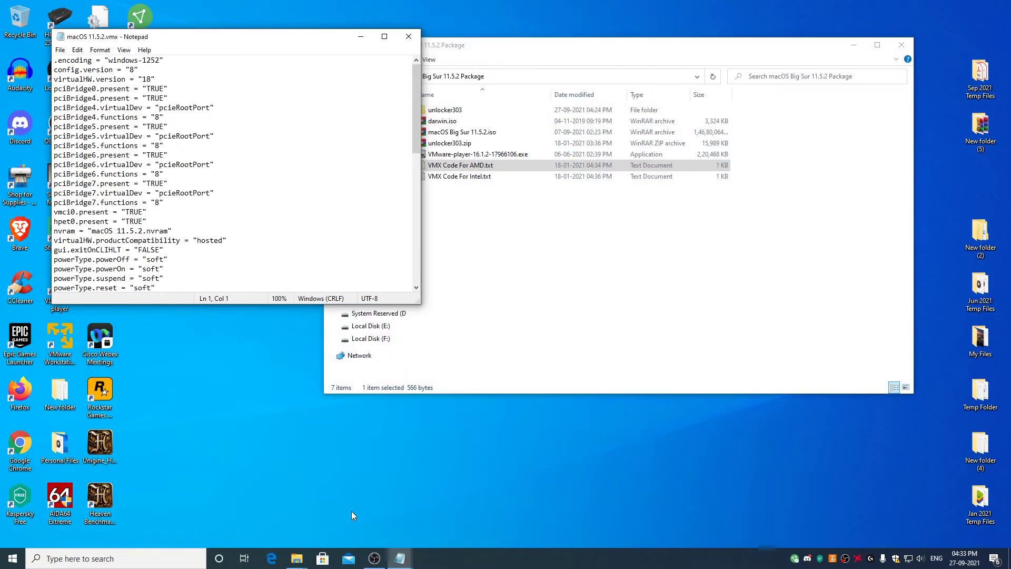
pyautogui.scroll(-11, 295, 181)
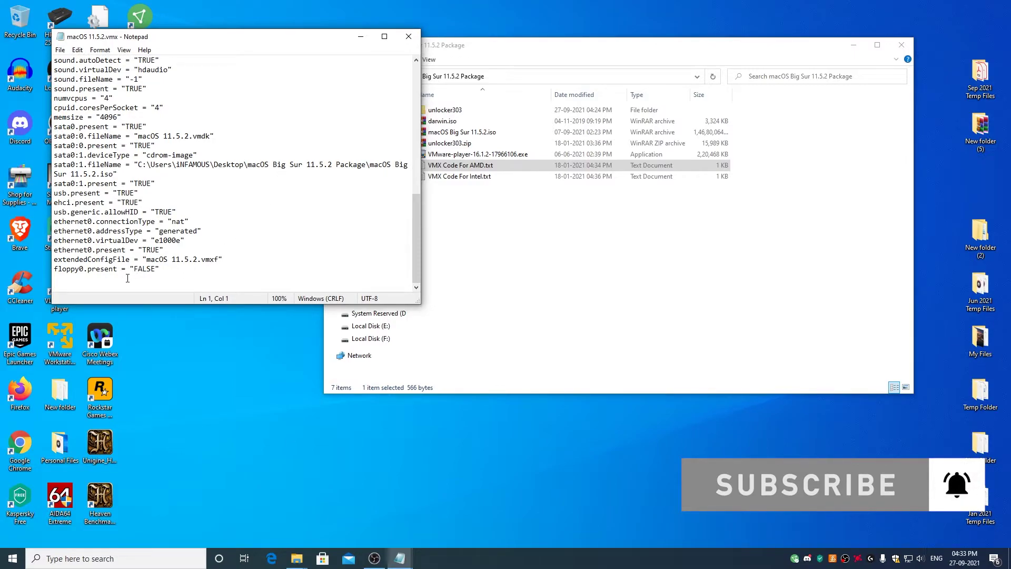
pyautogui.click(129, 278)
pyautogui.rightClick(139, 280)
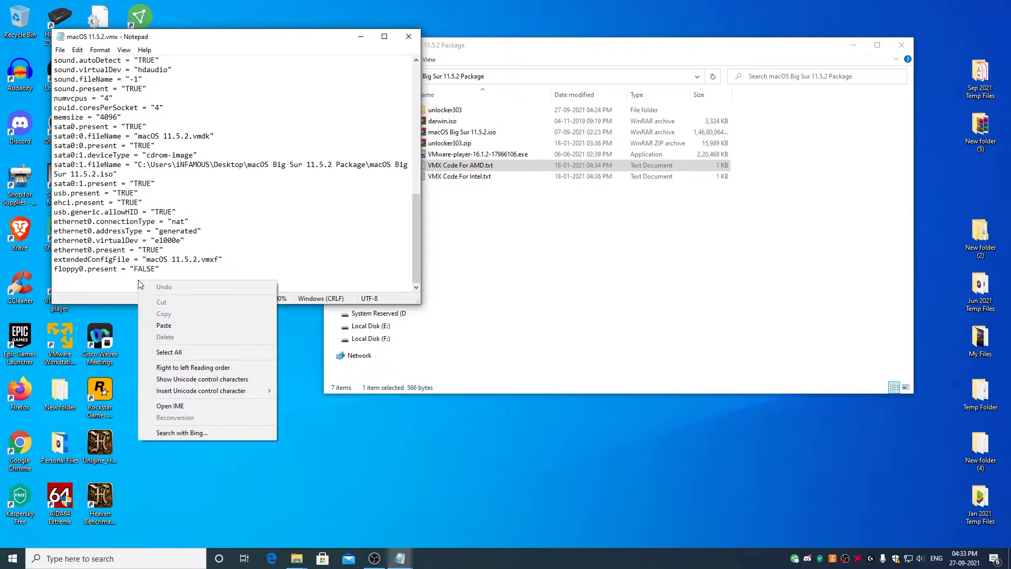
pyautogui.click(168, 326)
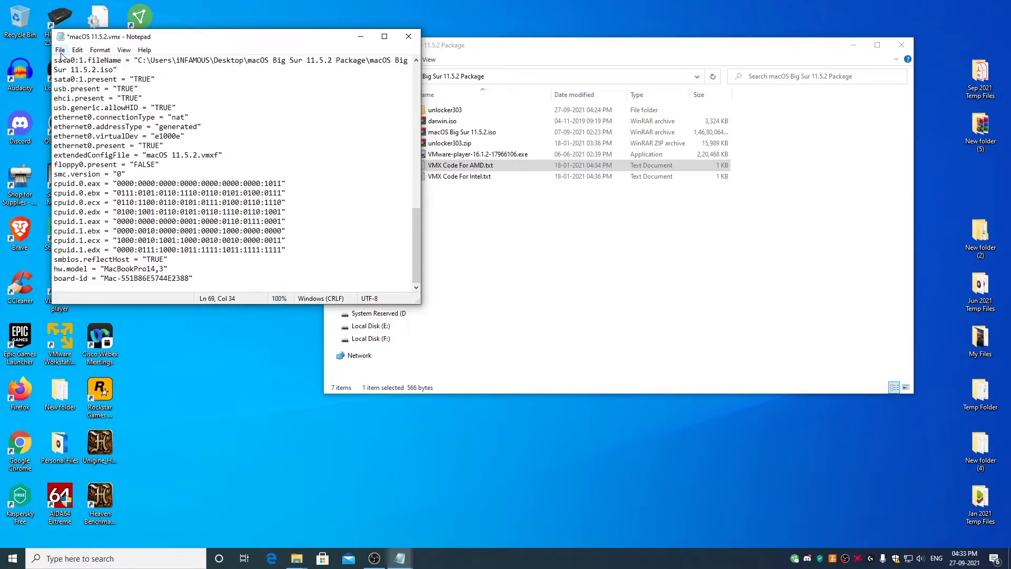
# Save macOS 11.5.2.vmx and close its Notepad window.
pyautogui.click(61, 53)
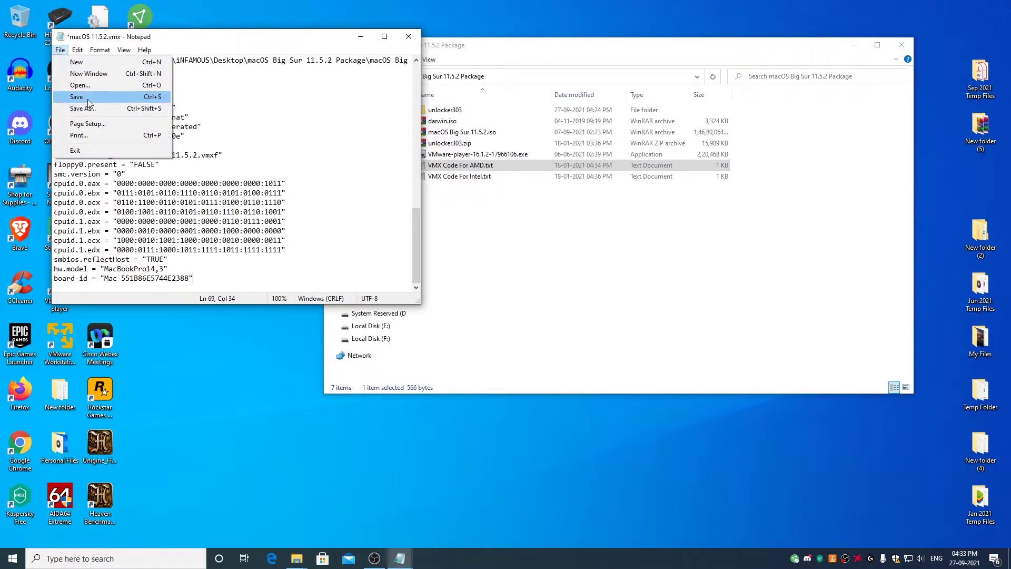
pyautogui.click(89, 100)
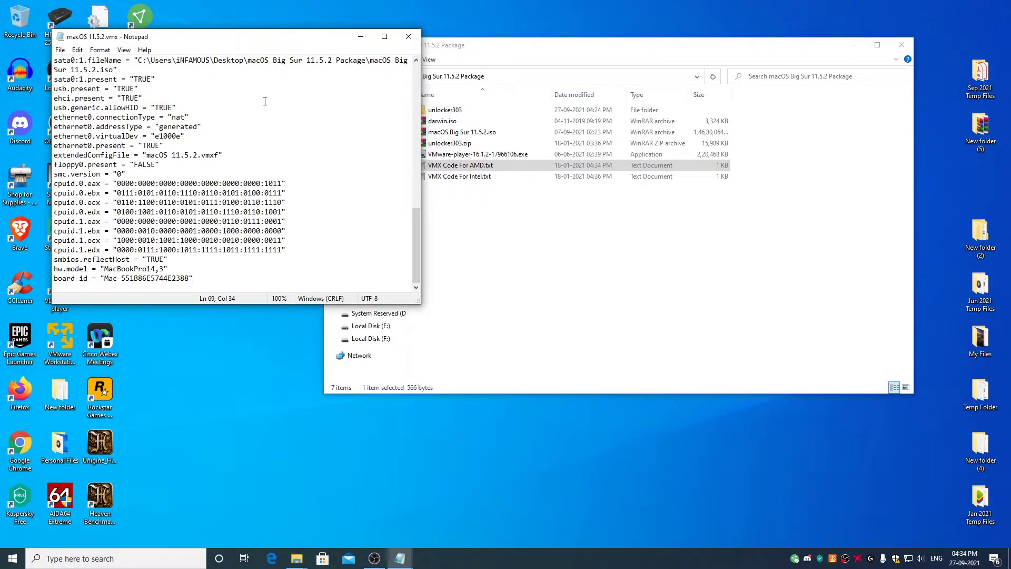
pyautogui.click(409, 37)
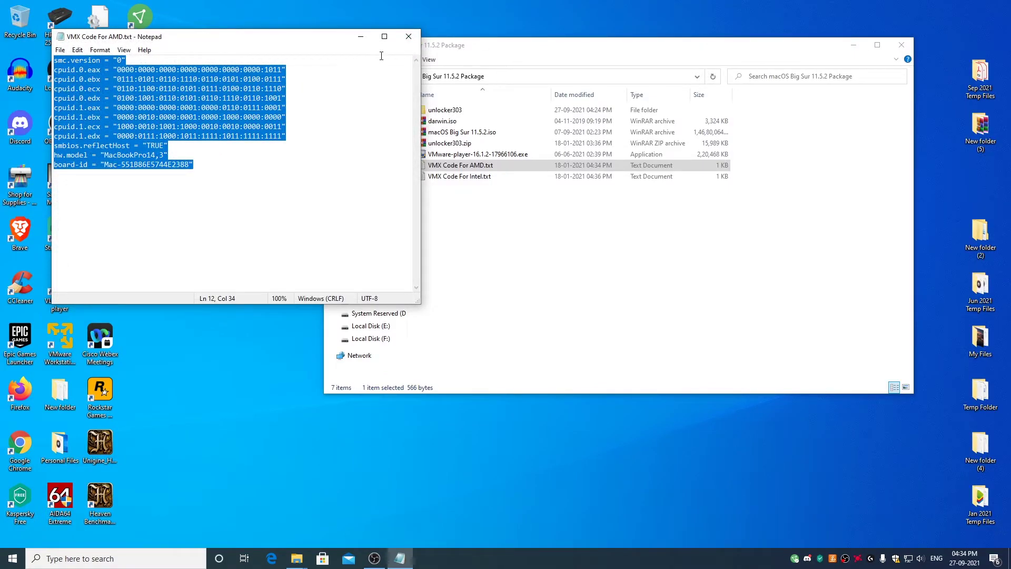
# Close the VMX Code For AMD.txt file and package folder, then launch VMware Workstation 16 Player.
pyautogui.click(409, 37)
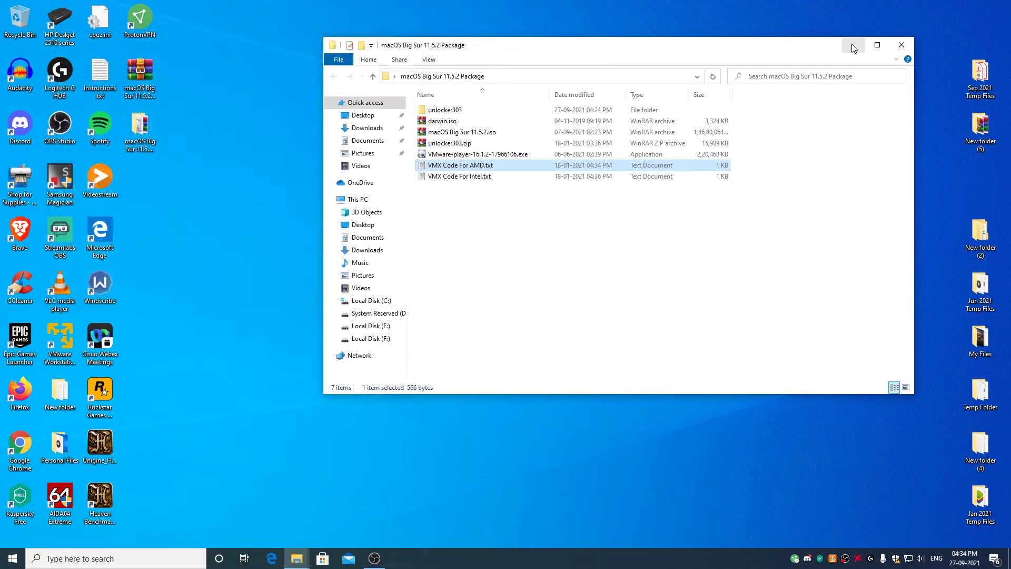
pyautogui.click(903, 46)
pyautogui.click(63, 343)
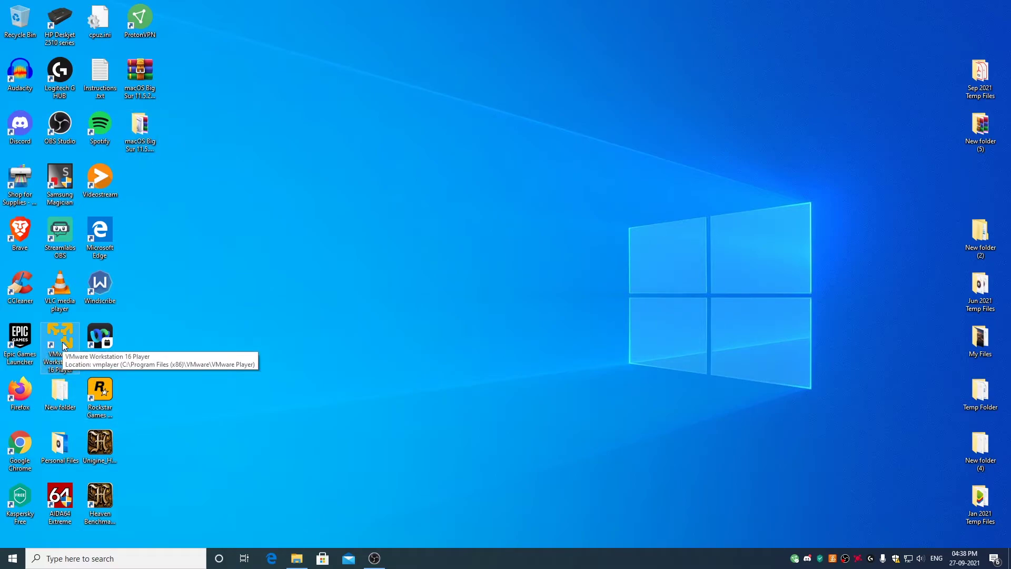
pyautogui.doubleClick(62, 342)
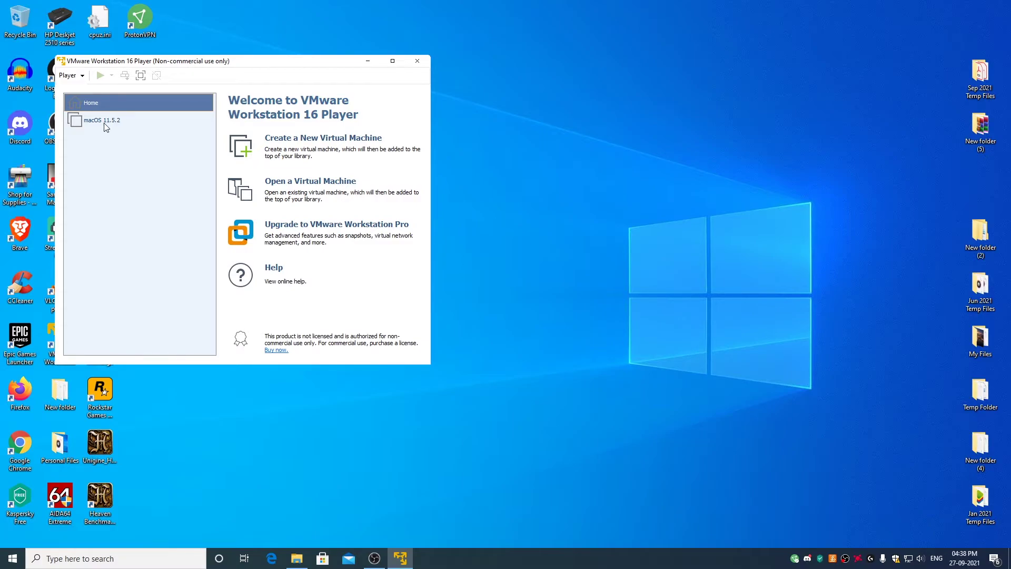
# Power on the macOS 11.5.2 VM, keep English, and pick Disk Utility in Recovery.
pyautogui.click(106, 124)
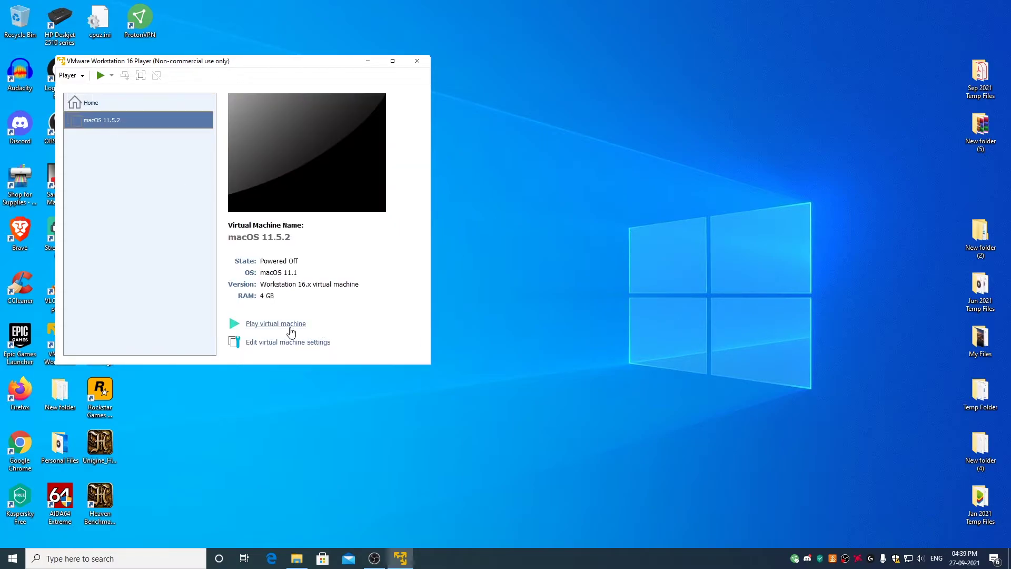
pyautogui.click(289, 326)
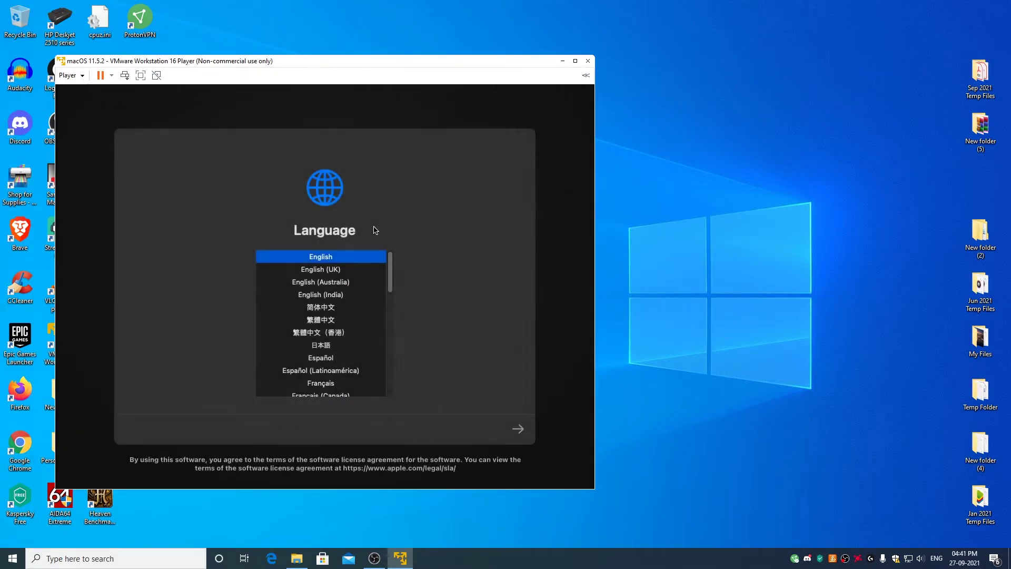
pyautogui.click(525, 432)
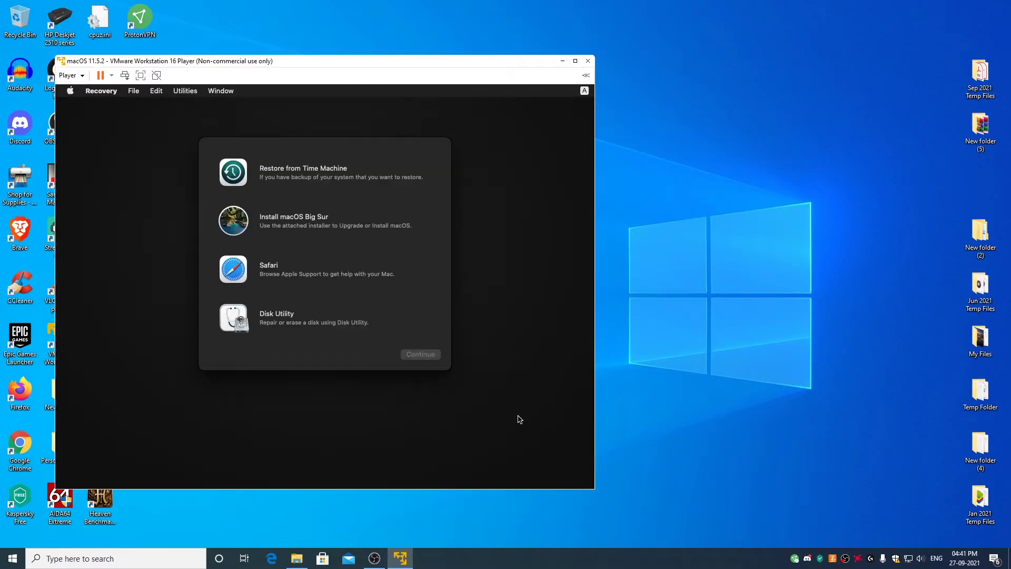
pyautogui.click(276, 320)
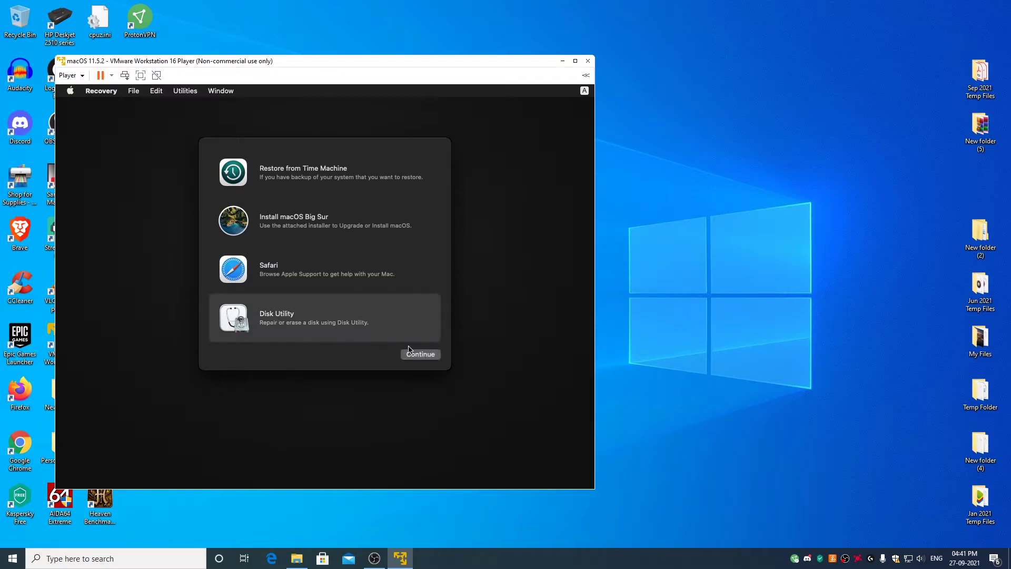
# Erase the VMware Virtual SATA Hard Drive Media as 'macOS HDD', then close Disk Utility.
pyautogui.click(428, 356)
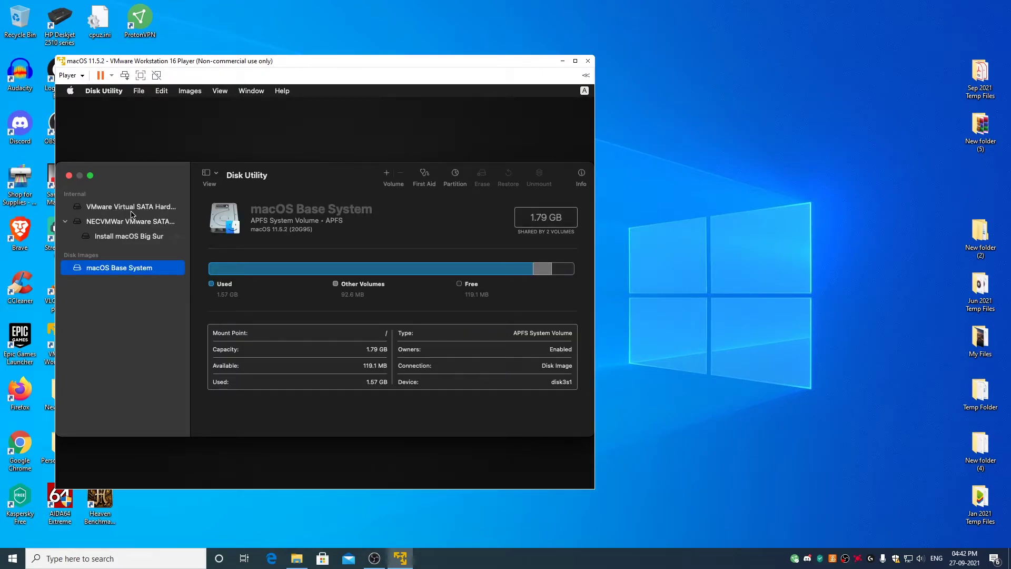
pyautogui.click(133, 210)
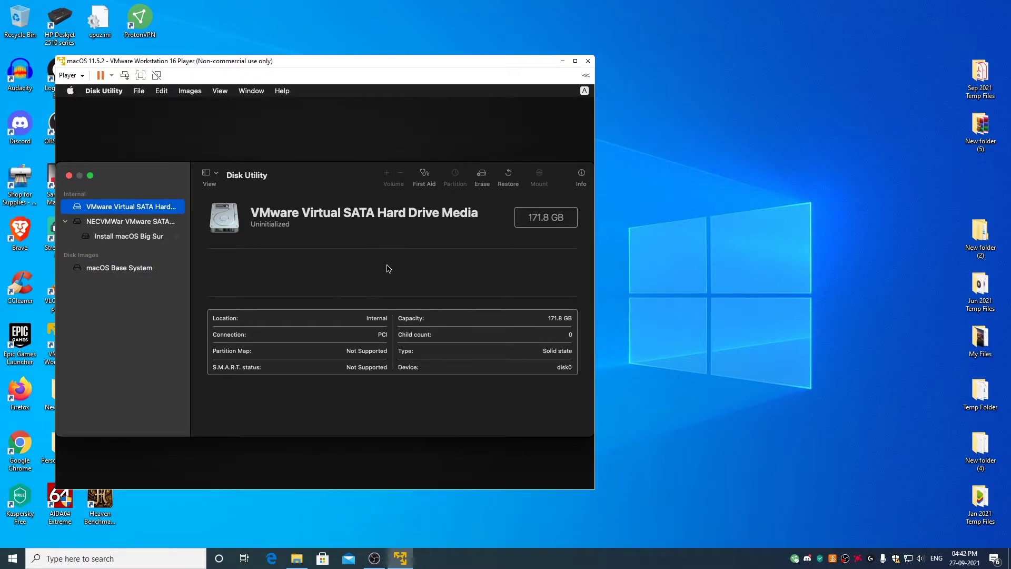
pyautogui.click(482, 177)
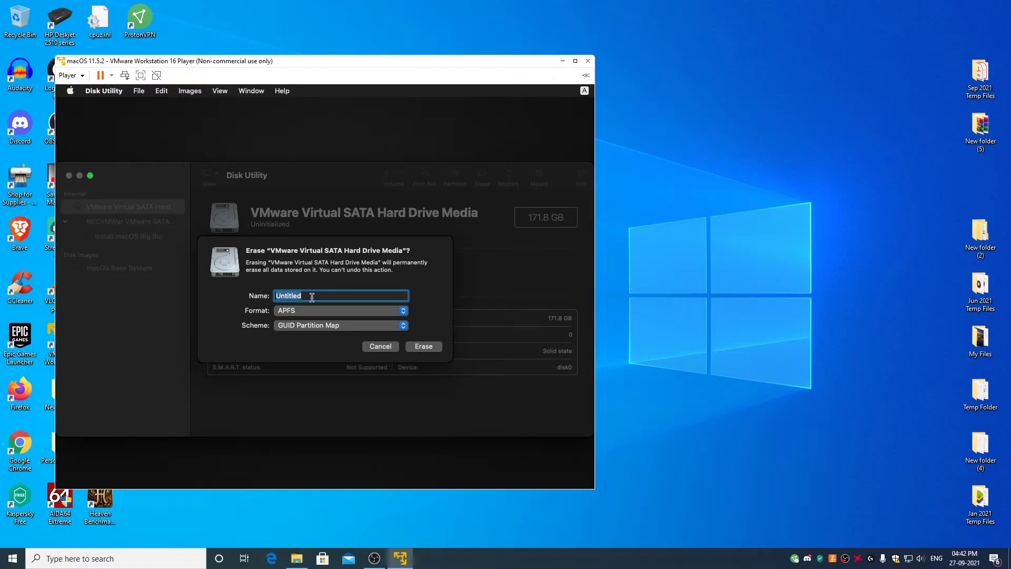
pyautogui.write('macOS HDD')
pyautogui.click(424, 347)
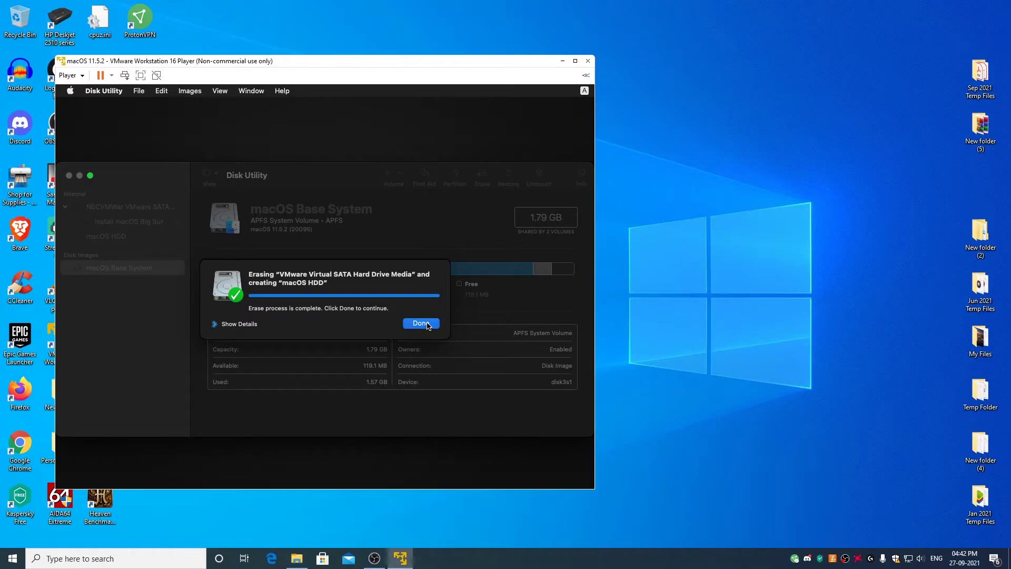
pyautogui.click(428, 325)
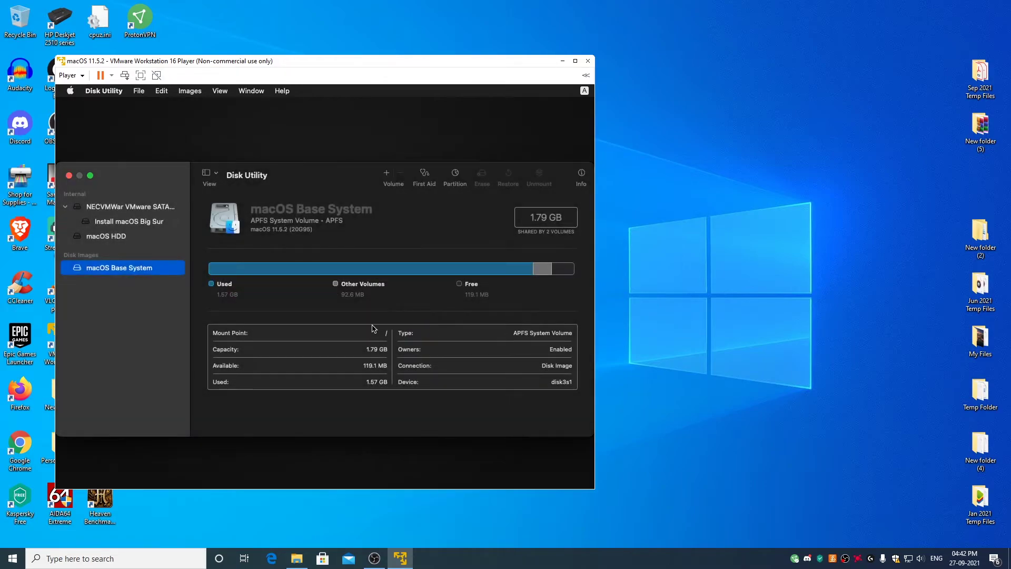
pyautogui.click(69, 176)
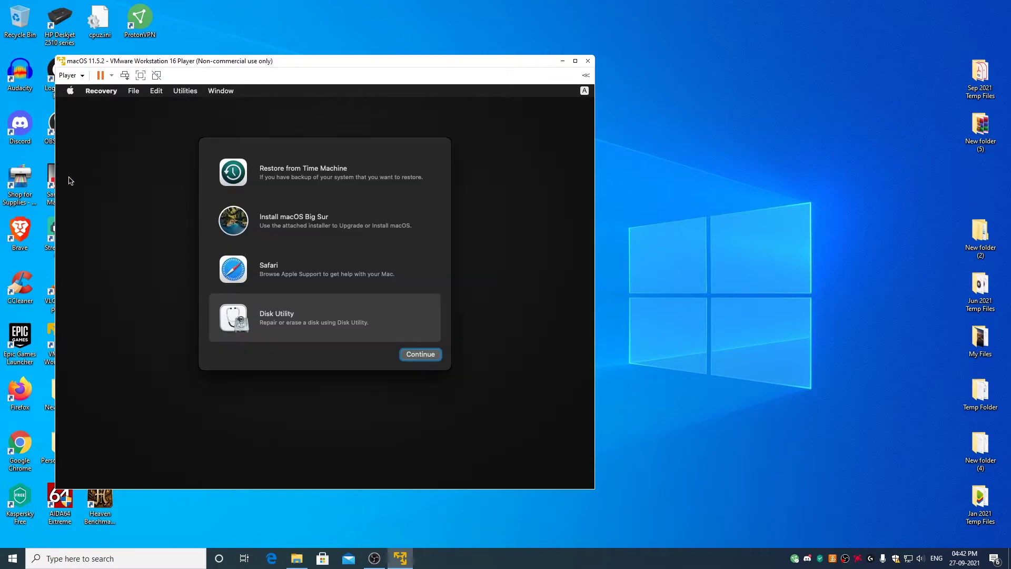
# Run Install macOS Big Sur, agree to the licence, and install onto macOS HDD.
pyautogui.click(313, 228)
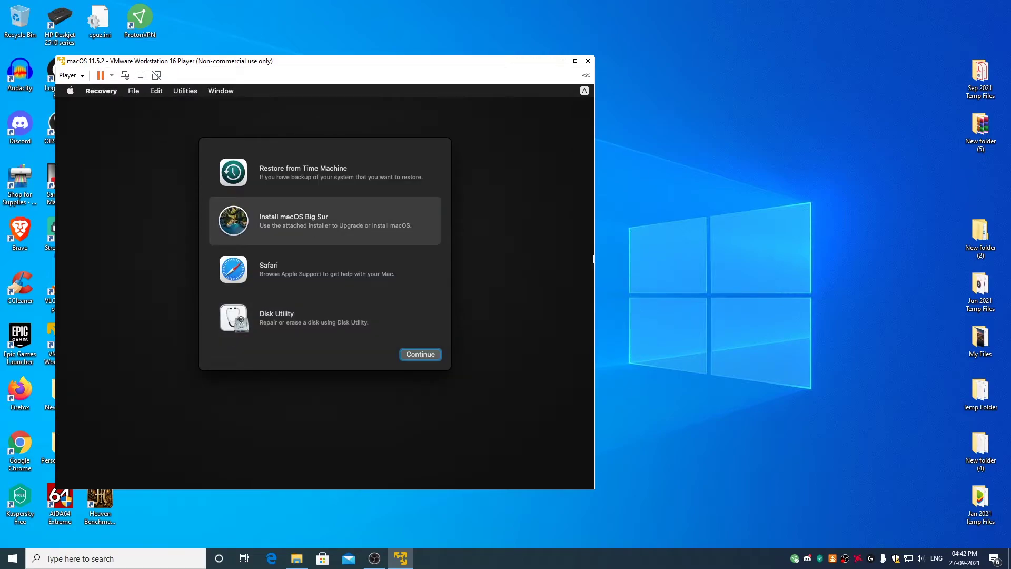
pyautogui.click(424, 357)
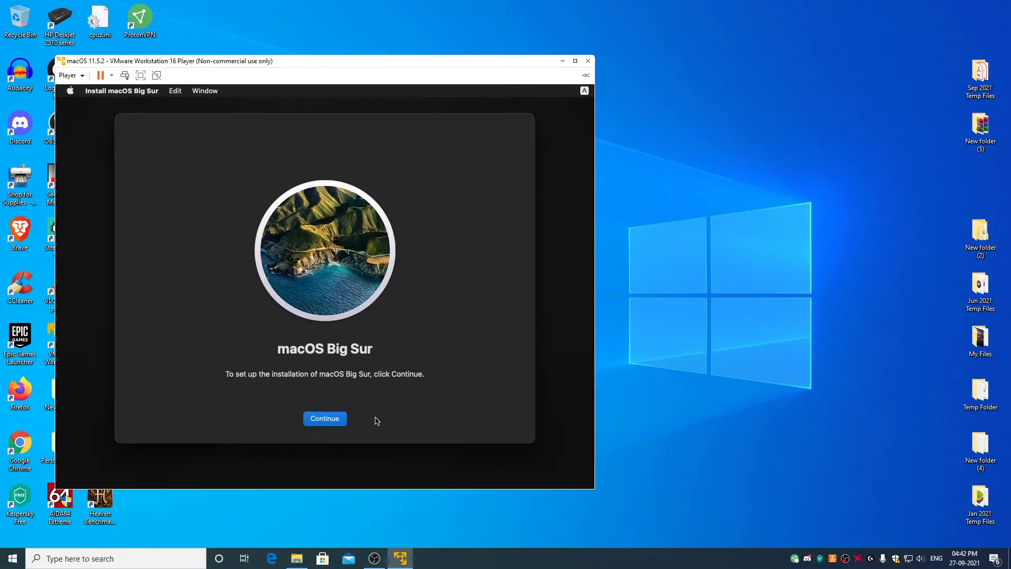
pyautogui.click(332, 419)
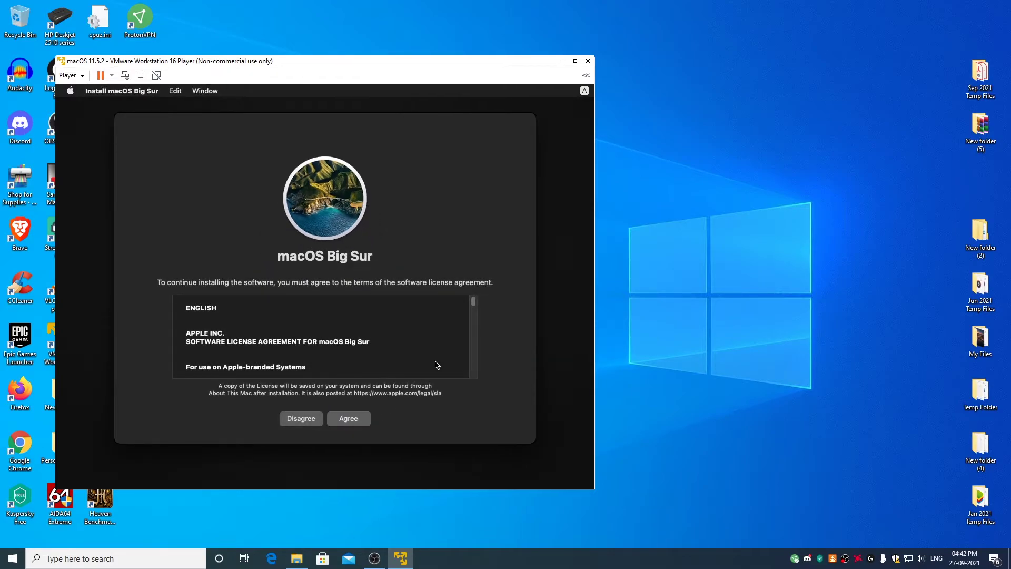
pyautogui.click(355, 420)
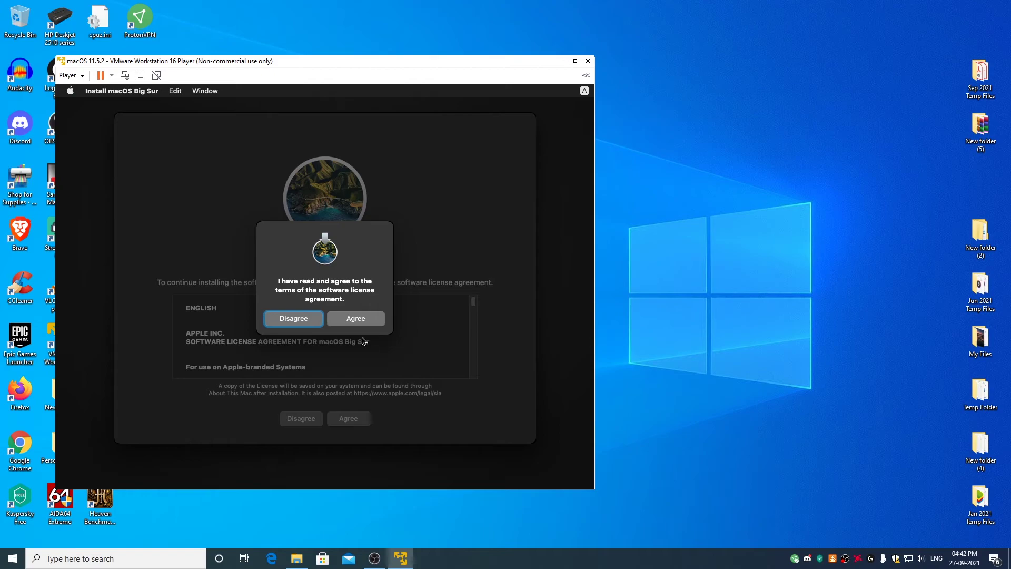
pyautogui.click(354, 321)
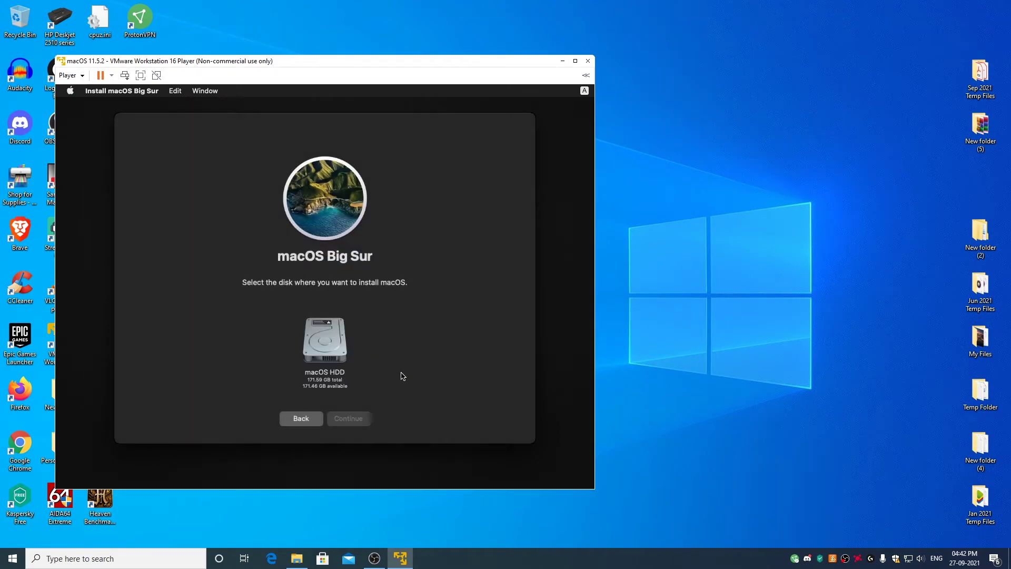
pyautogui.click(334, 345)
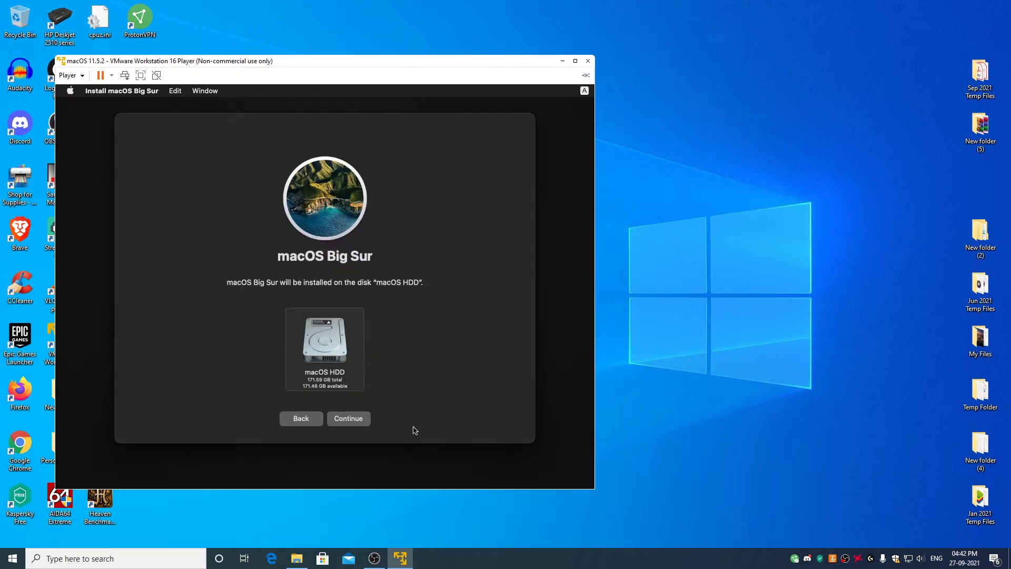
pyautogui.click(351, 423)
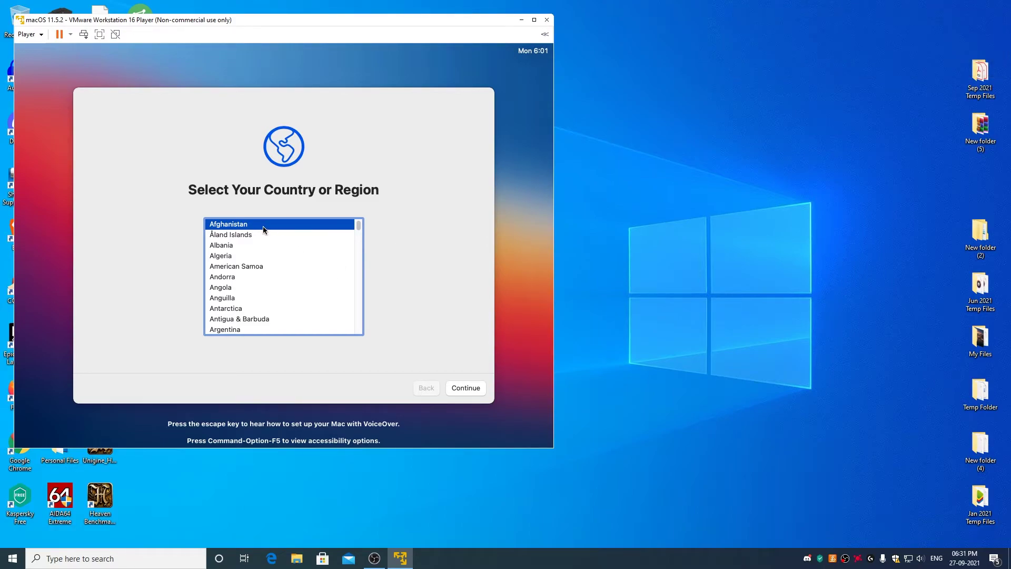
# Choose United States, keep the suggested languages, skip Accessibility, and acknowledge the privacy notice.
pyautogui.press('u')
pyautogui.click(243, 320)
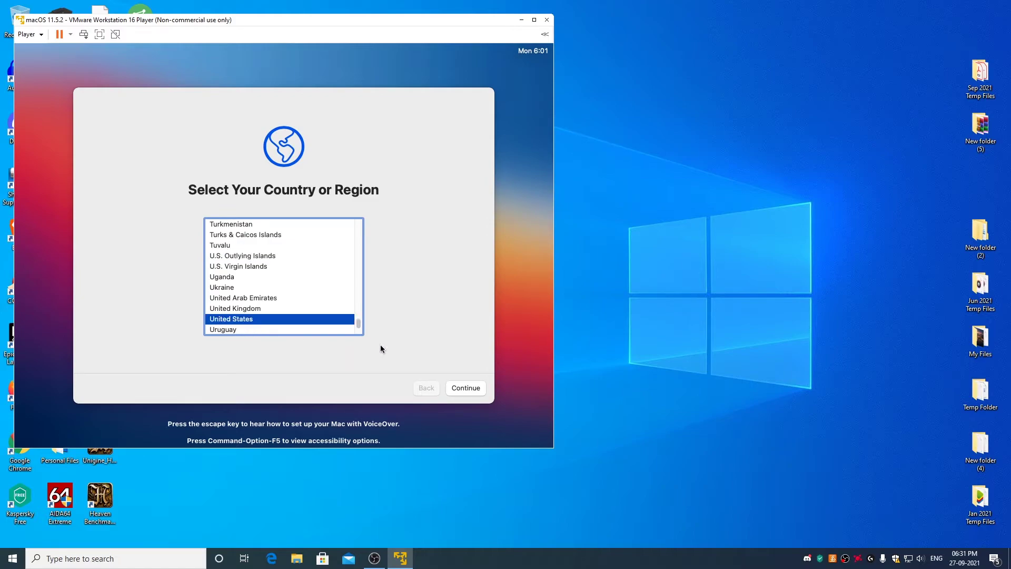
pyautogui.click(464, 389)
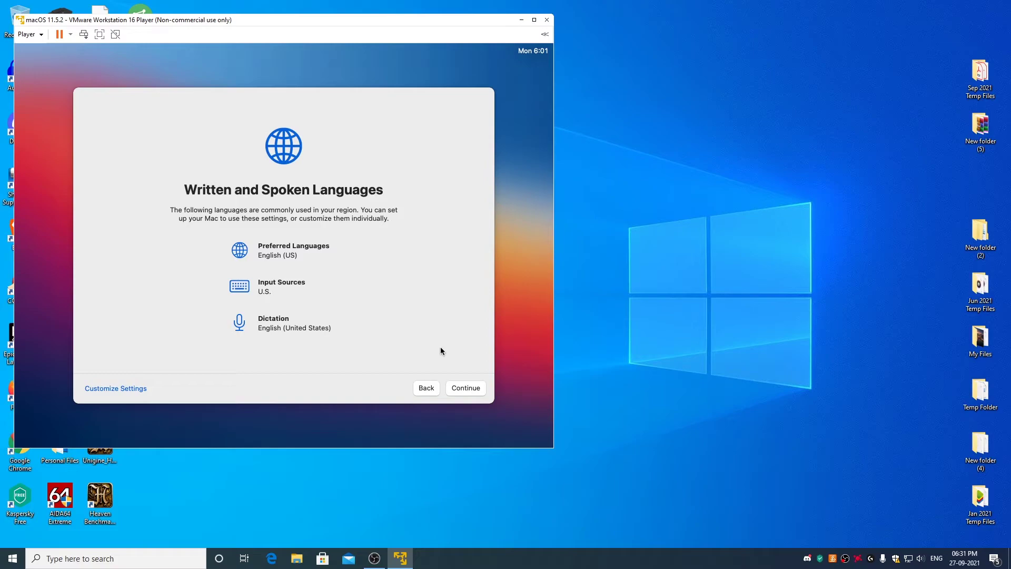
pyautogui.click(466, 387)
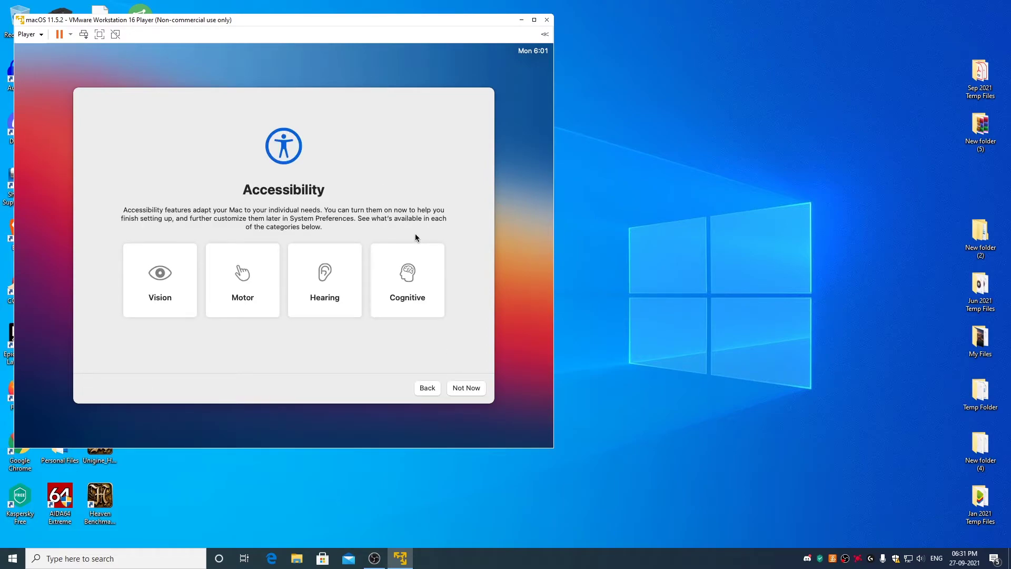
pyautogui.click(465, 388)
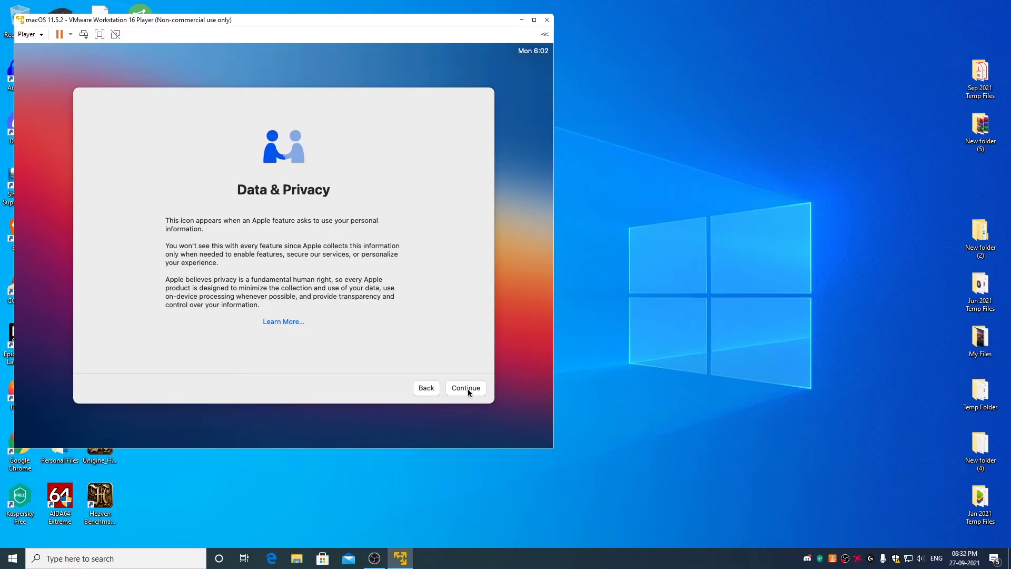
pyautogui.click(468, 389)
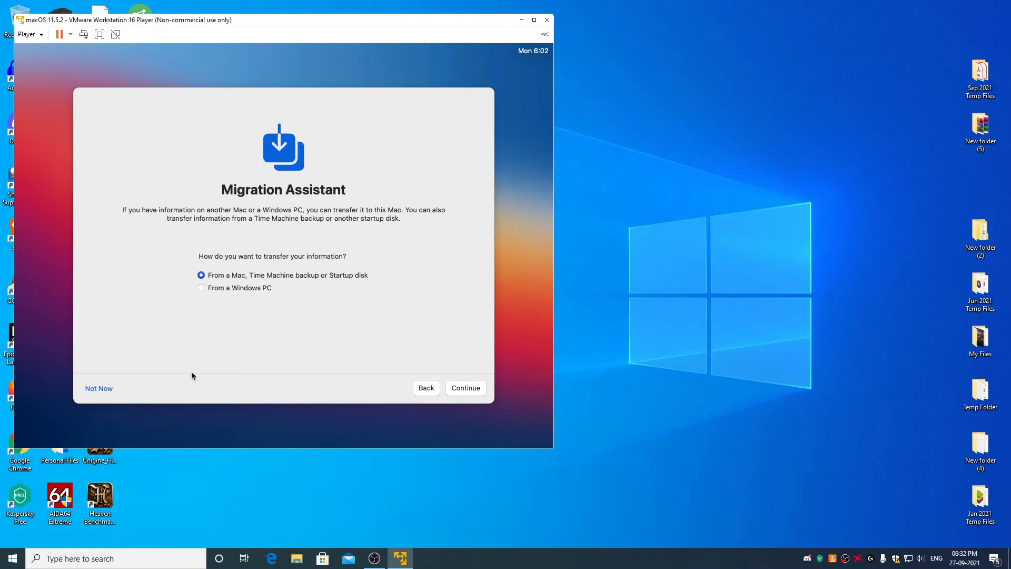
# Skip Migration Assistant and Apple ID sign-in, then agree to the macOS licence.
pyautogui.click(104, 389)
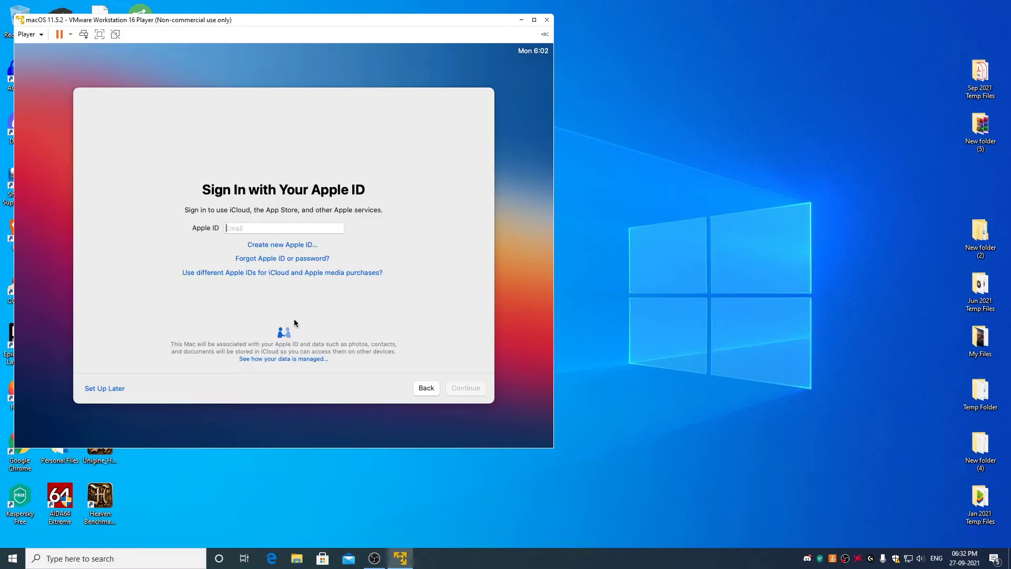
pyautogui.click(115, 391)
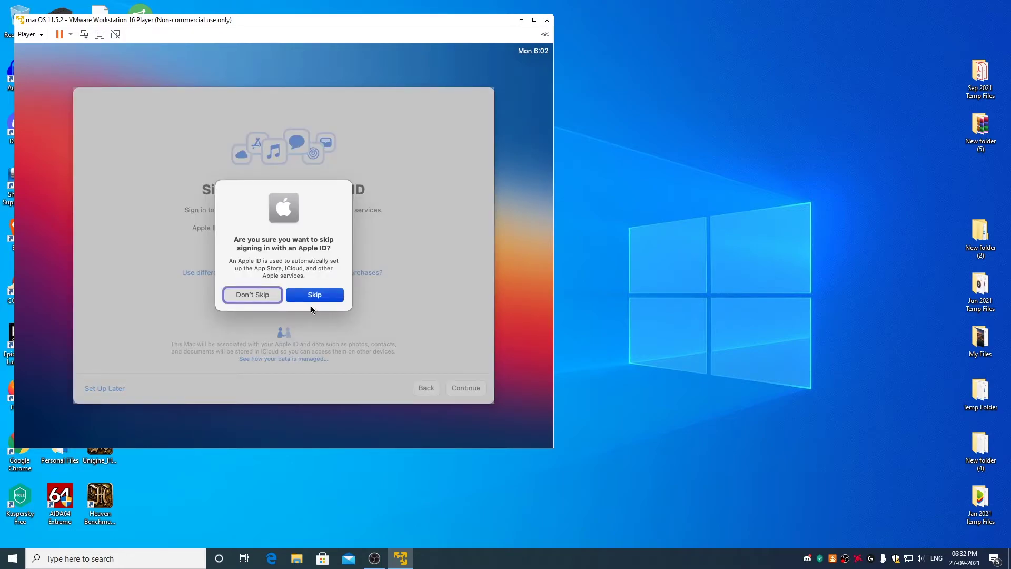
pyautogui.click(314, 295)
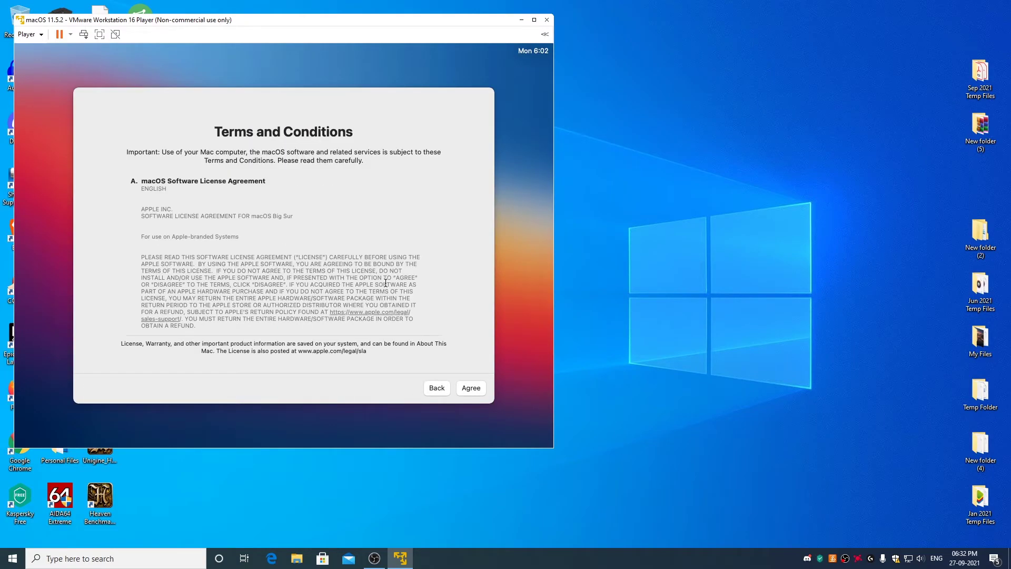
pyautogui.click(475, 392)
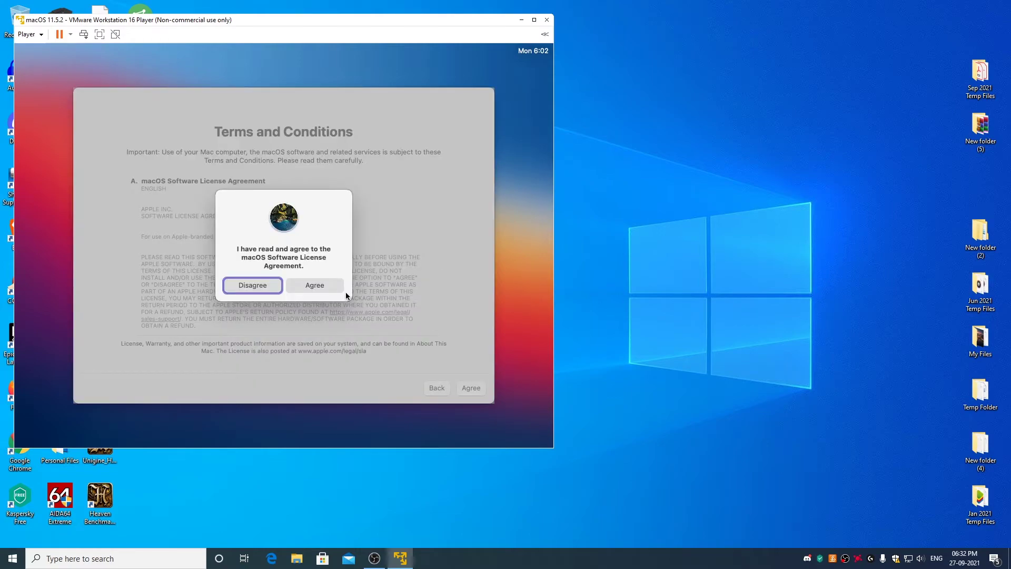
pyautogui.click(331, 290)
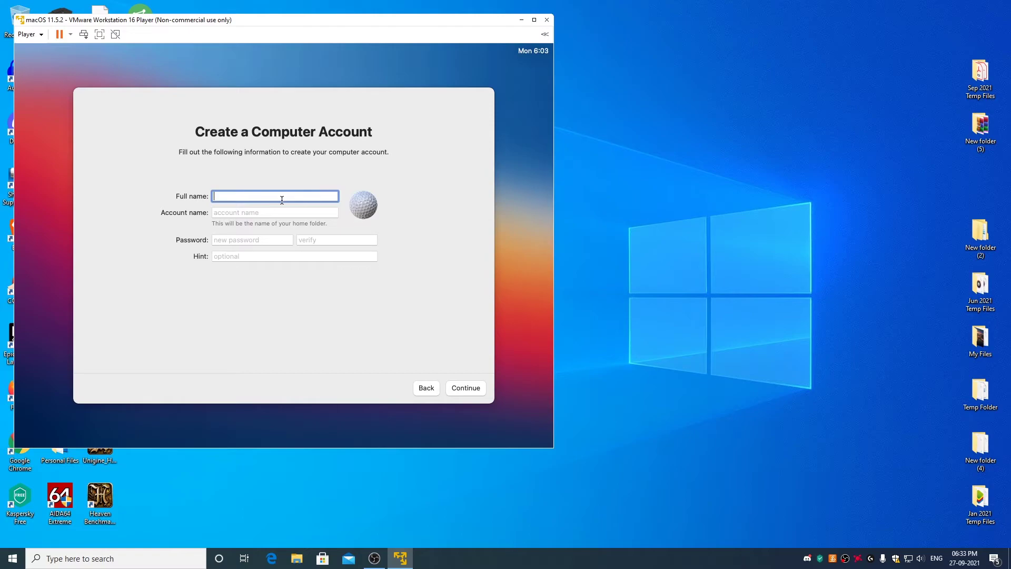
# Create the local account with the user's full name and a password entered twice.
pyautogui.write('AmpedUpTech')
pyautogui.click(252, 239)
pyautogui.write('1234')
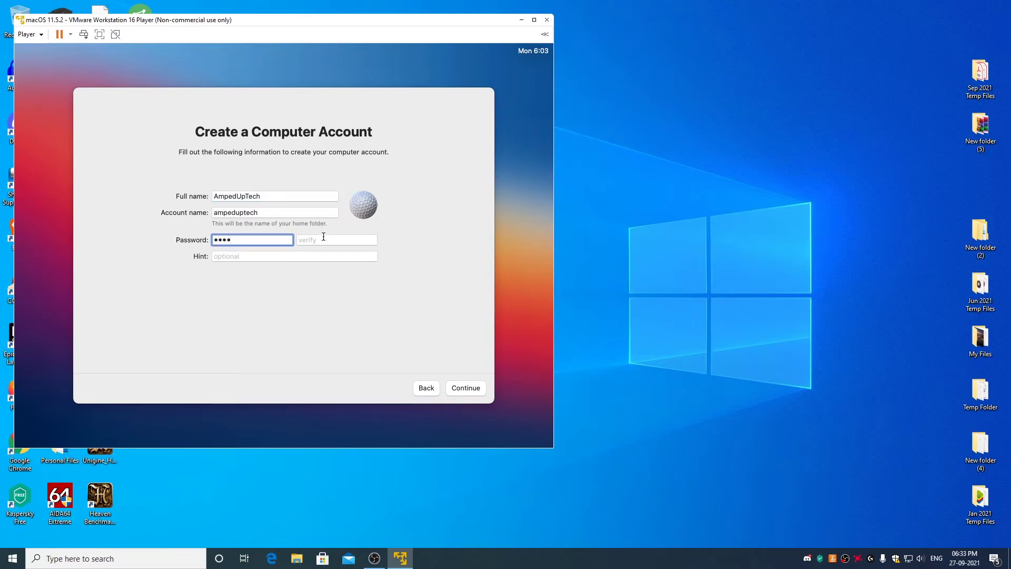
pyautogui.click(375, 237)
pyautogui.write('1234')
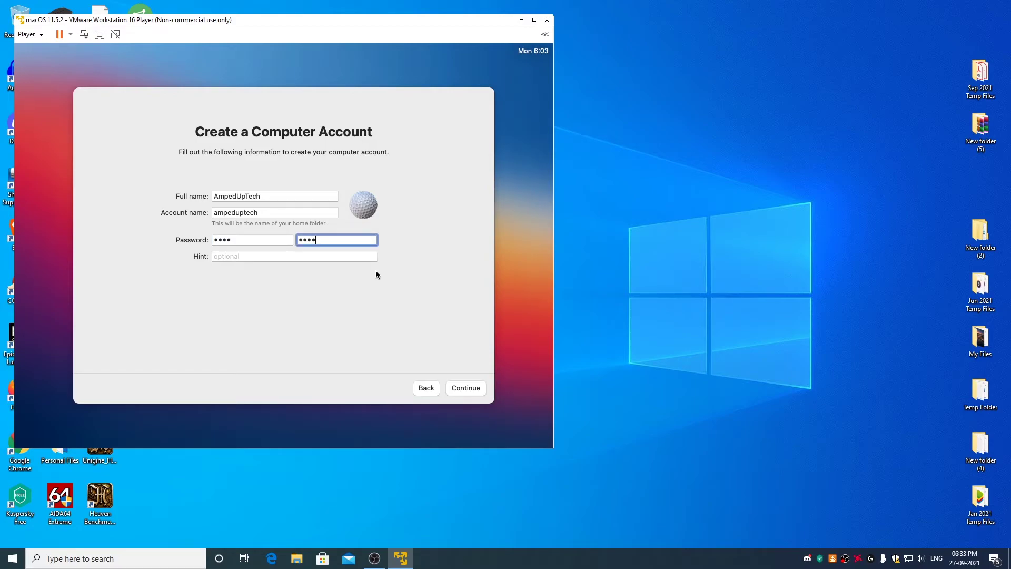
pyautogui.click(472, 387)
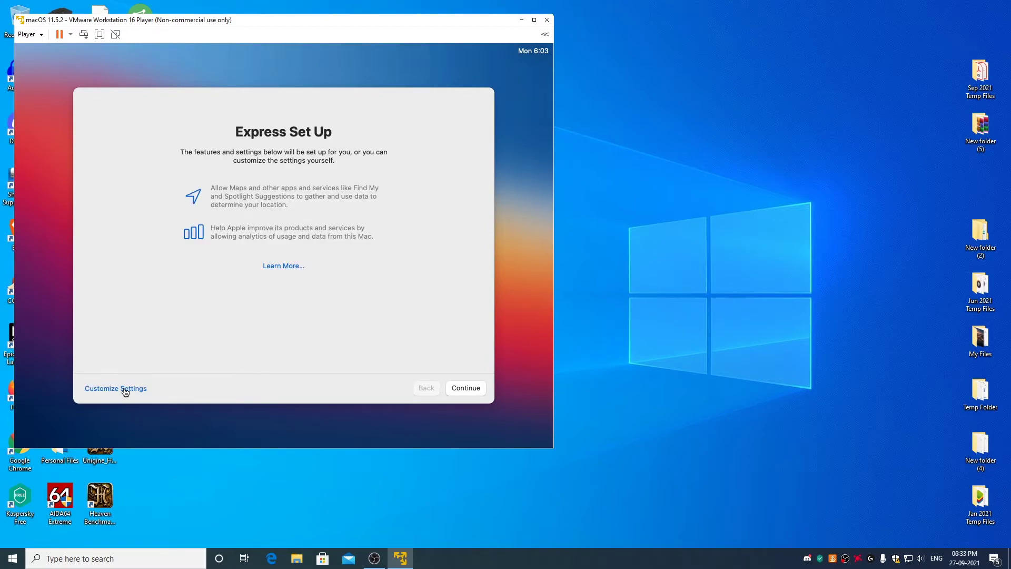
# Choose Customize Settings, turn off Location Services, and keep the Pacific time zone.
pyautogui.click(125, 391)
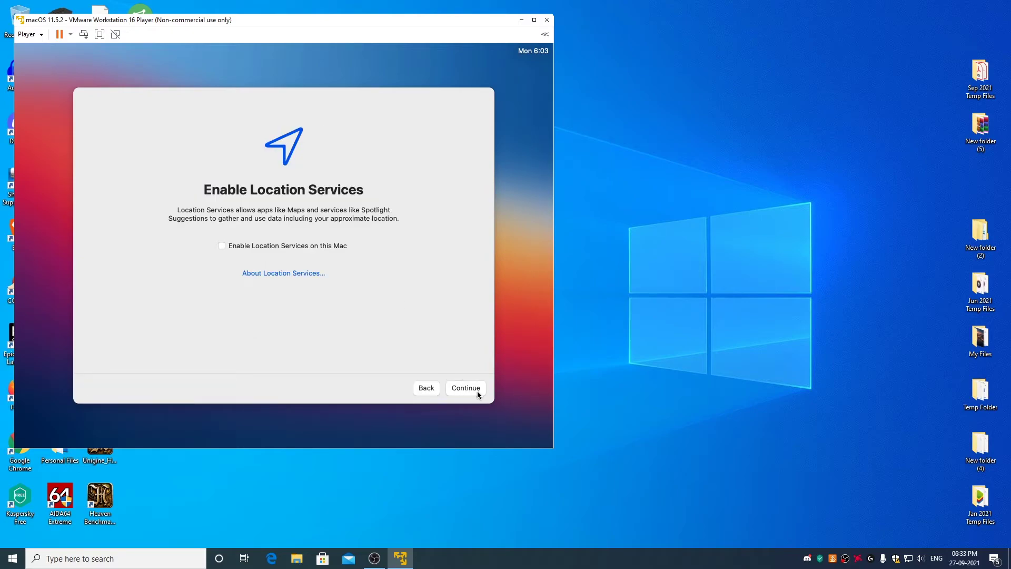
pyautogui.click(477, 391)
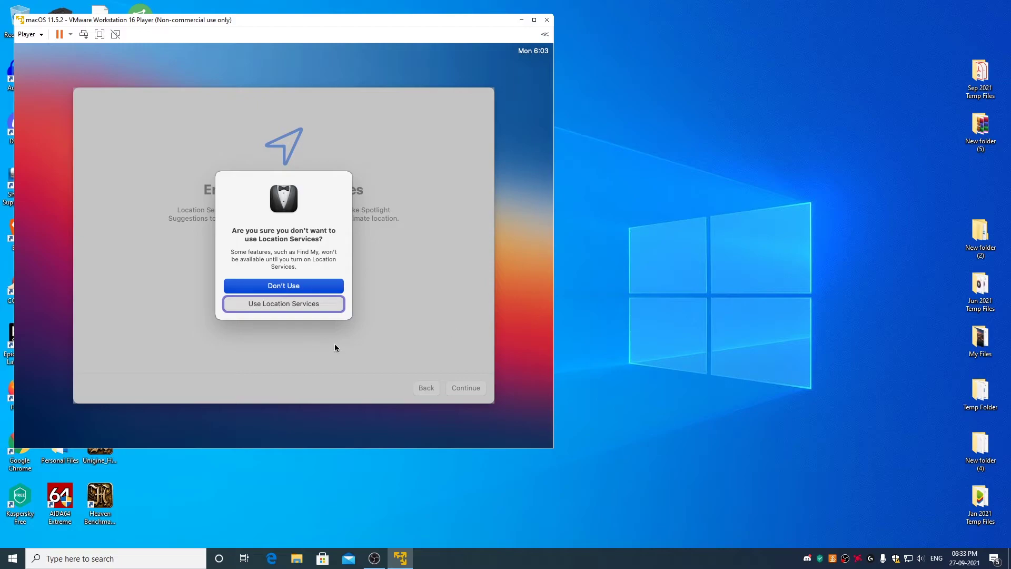
pyautogui.click(303, 289)
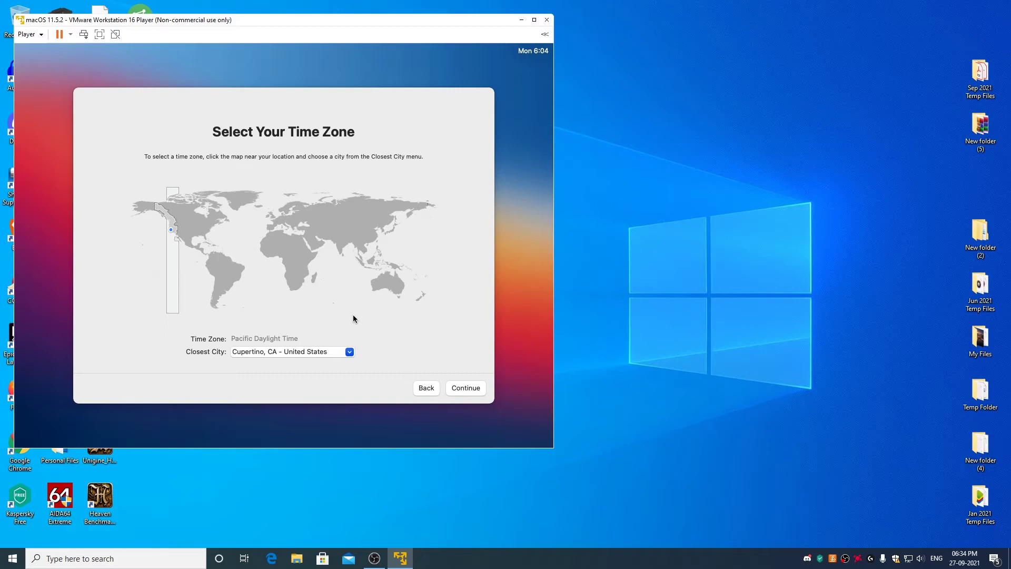
pyautogui.click(476, 391)
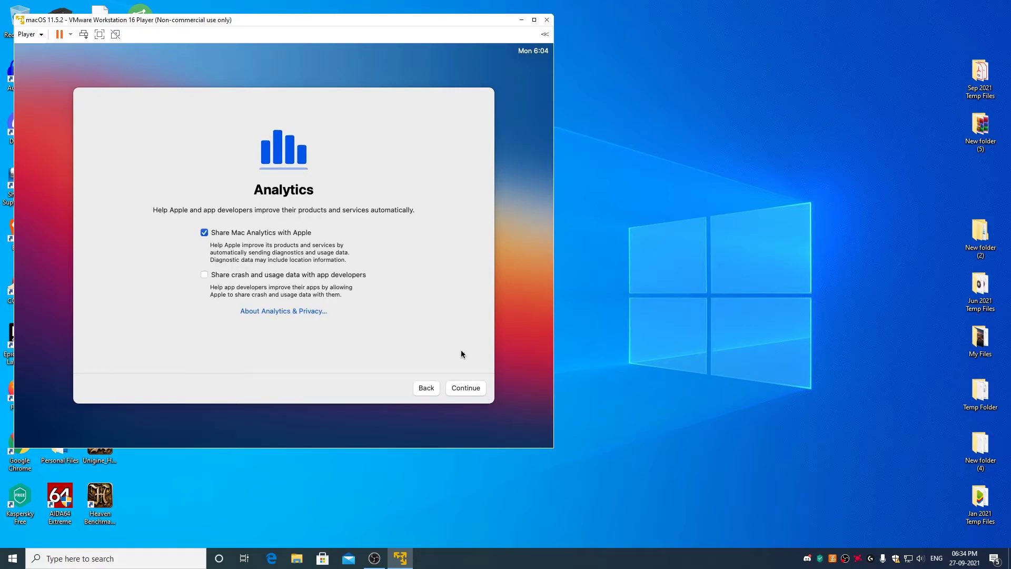
# Untick Share Mac Analytics, postpone Screen Time, leave Siri off, and keep the Light appearance.
pyautogui.click(205, 232)
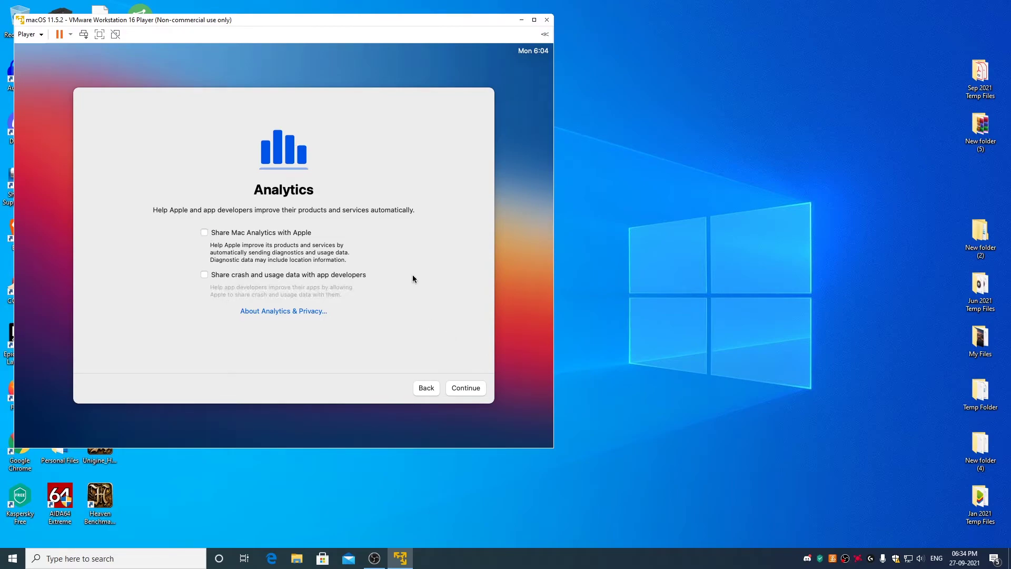
pyautogui.click(470, 393)
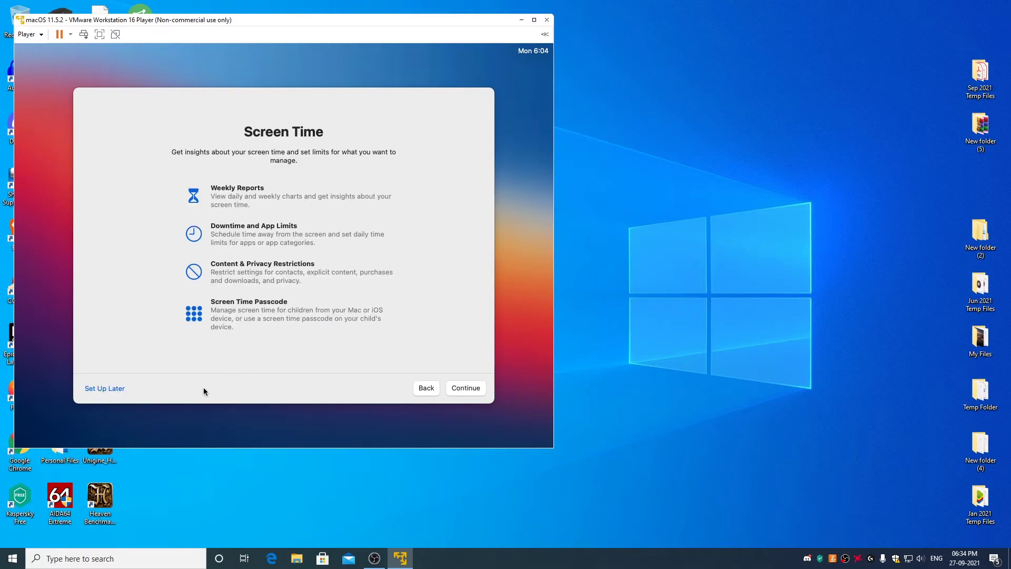
pyautogui.click(116, 390)
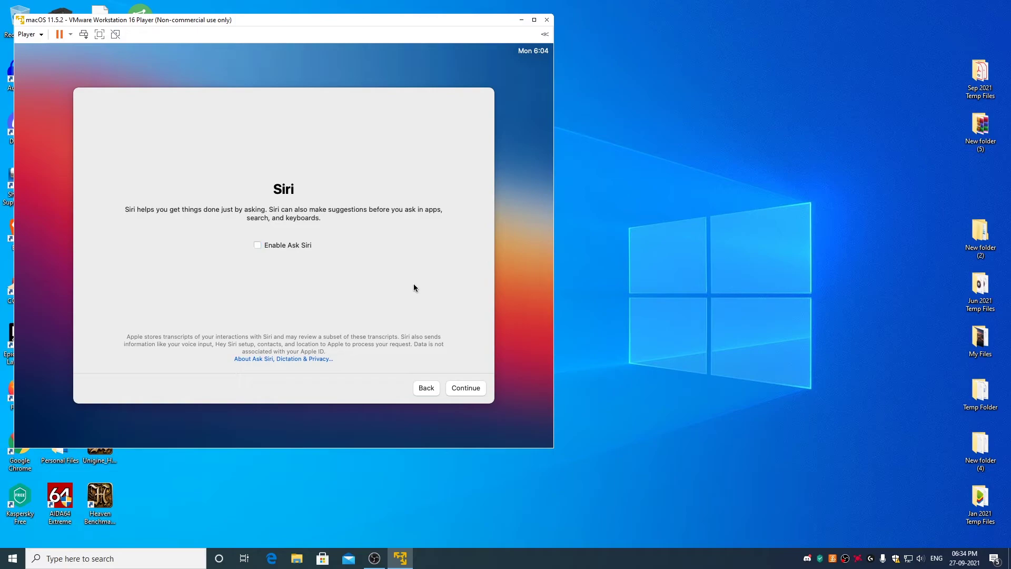
pyautogui.click(464, 389)
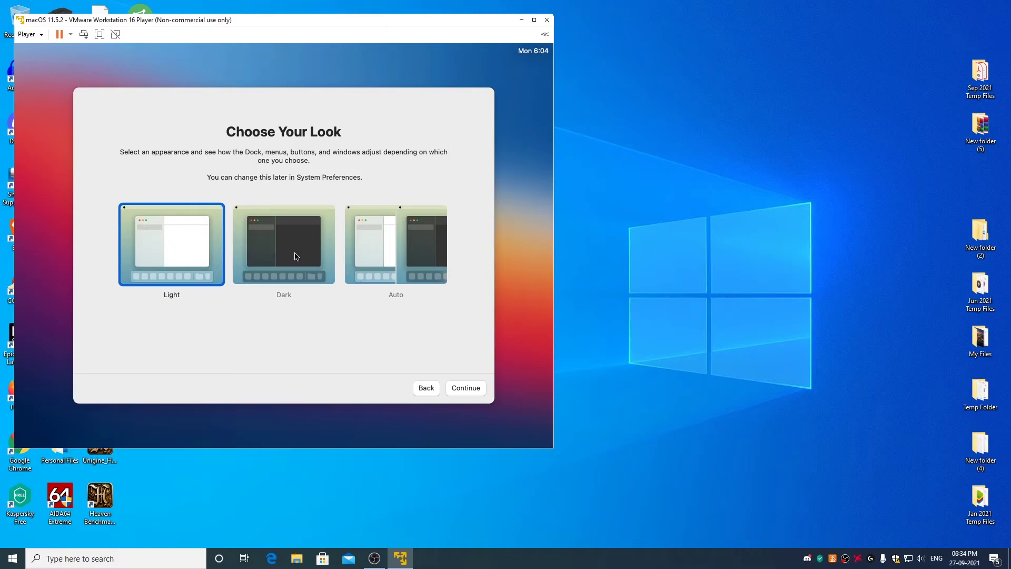
pyautogui.click(469, 388)
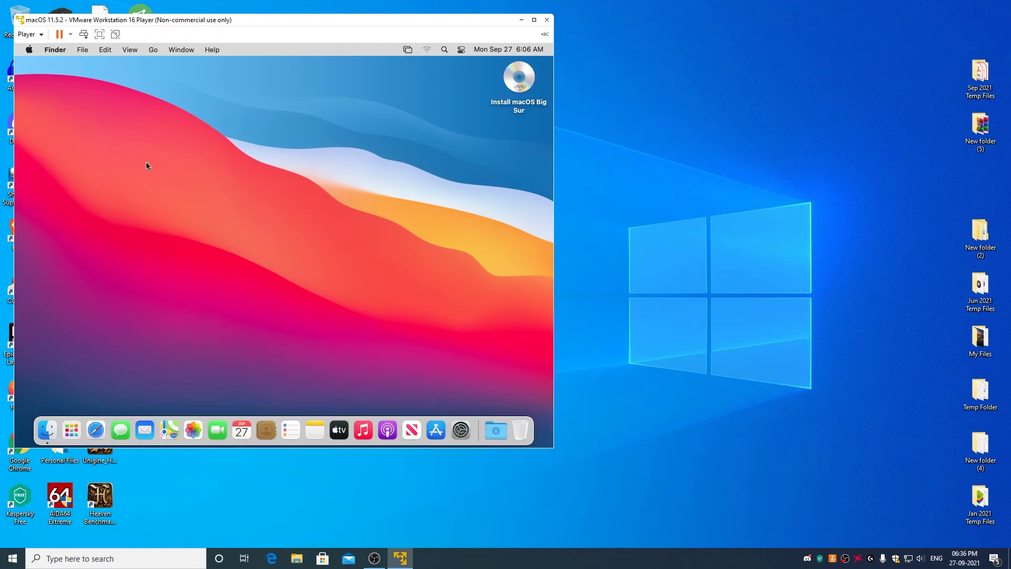
# Check About This Mac shows Big Sur 11.5.2, then eject the Install macOS Big Sur disc.
pyautogui.click(30, 49)
pyautogui.click(42, 65)
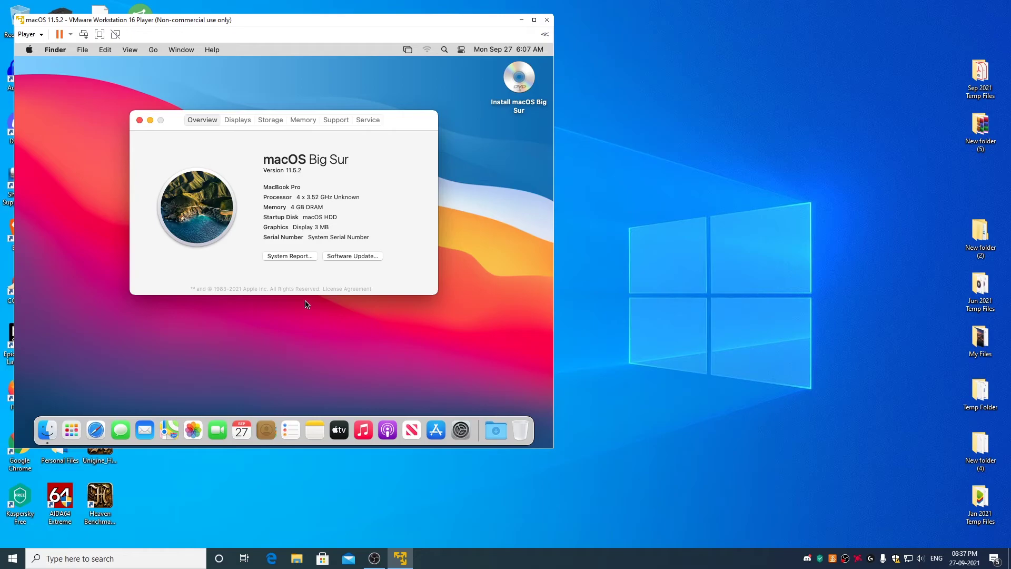
pyautogui.click(141, 122)
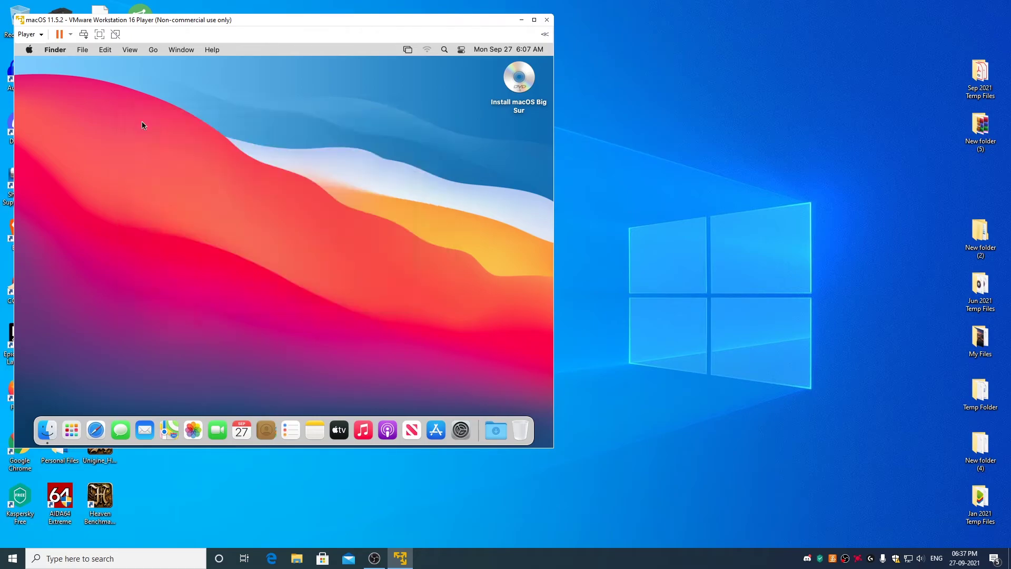
pyautogui.rightClick(522, 90)
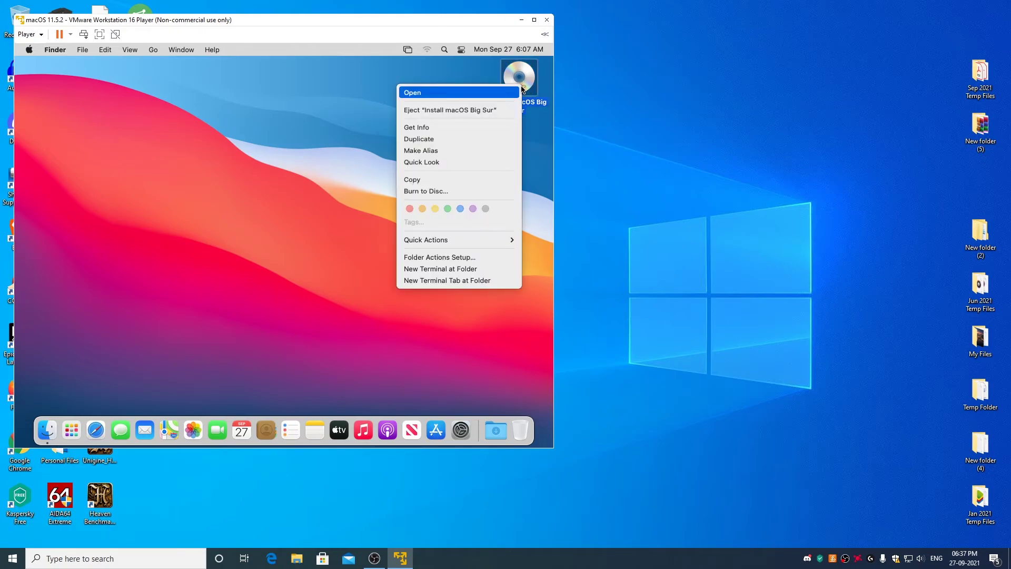
pyautogui.click(462, 111)
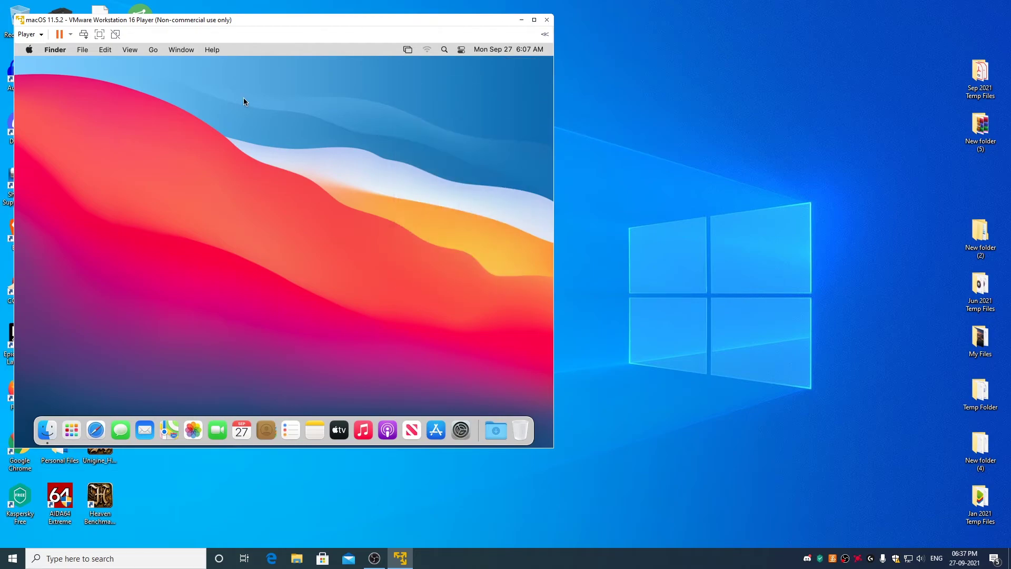
# Set the CD/DVD (SATA) drive to Connected with darwin.iso as its disc image.
pyautogui.click(36, 34)
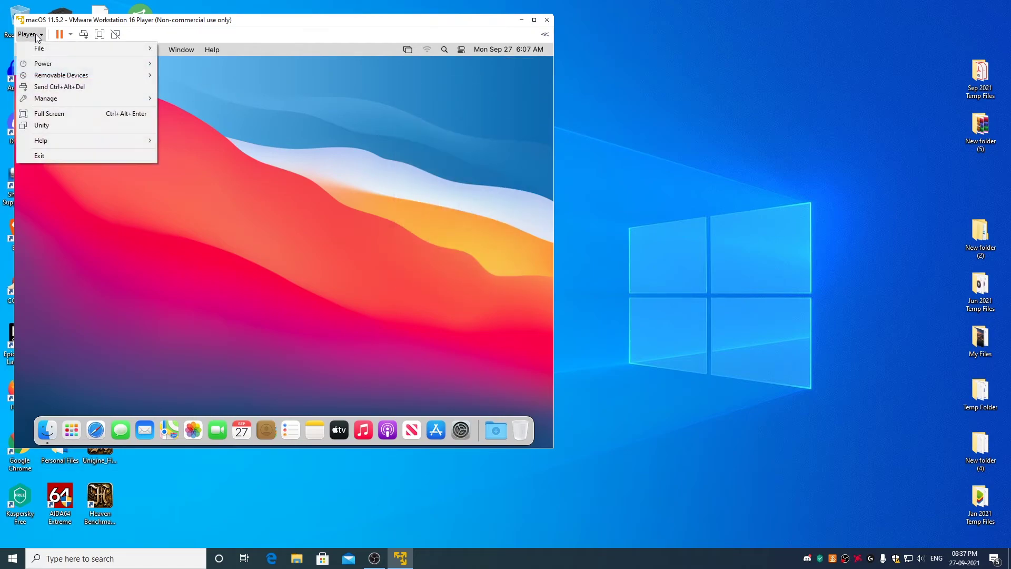
pyautogui.moveTo(74, 77)
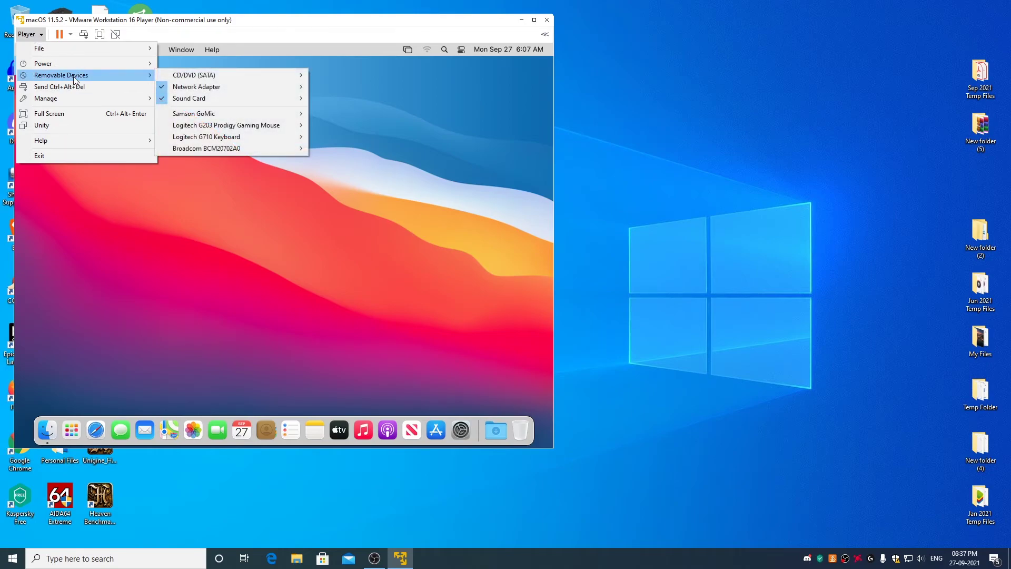
pyautogui.moveTo(200, 76)
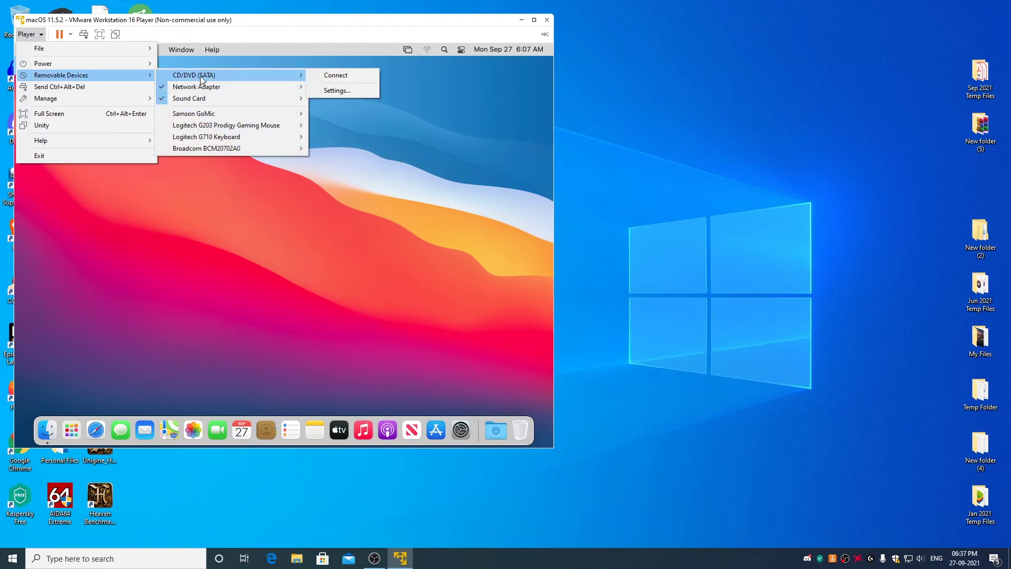
pyautogui.click(340, 90)
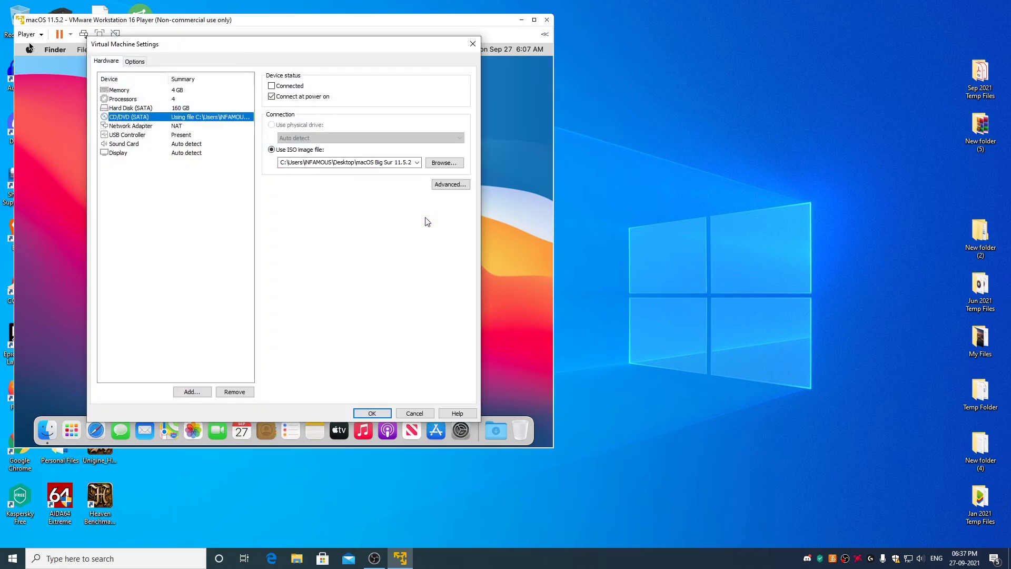
pyautogui.click(274, 85)
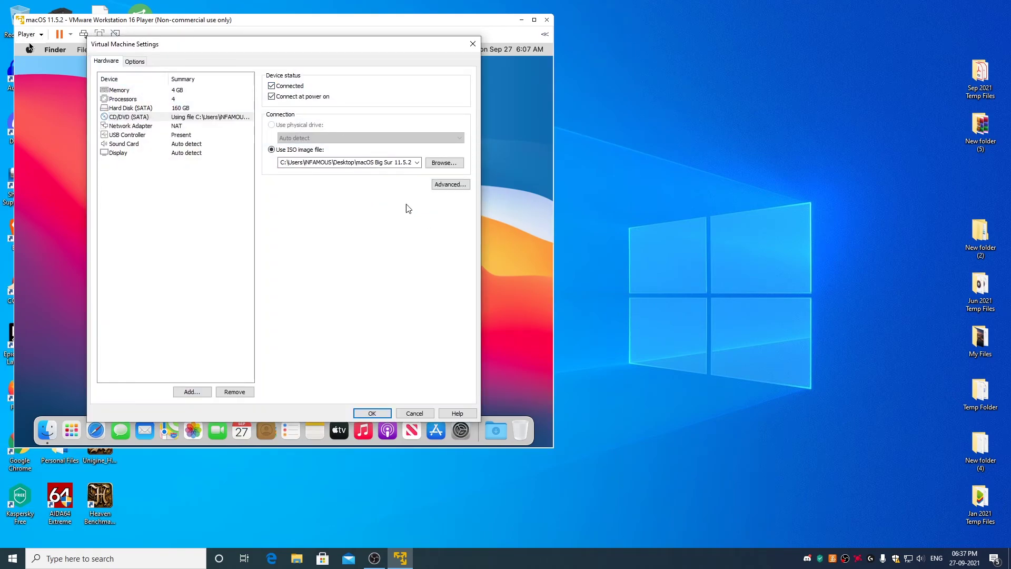
pyautogui.click(444, 163)
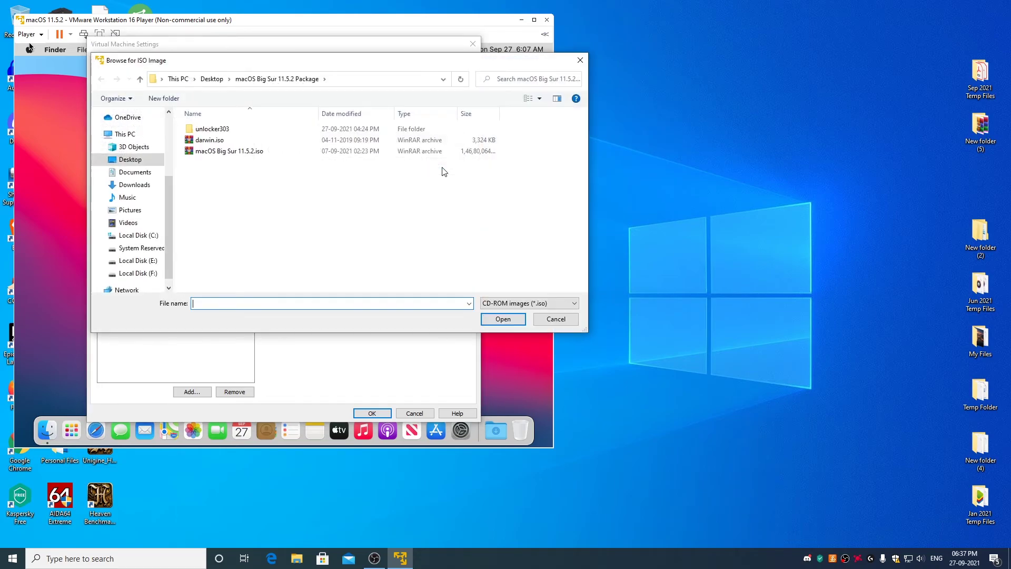
pyautogui.click(218, 146)
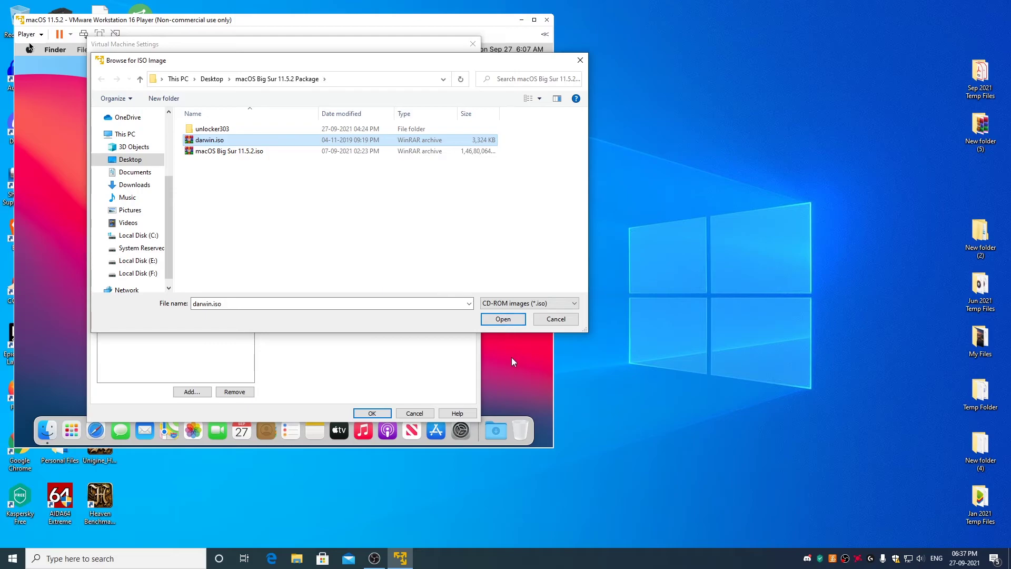
pyautogui.click(503, 319)
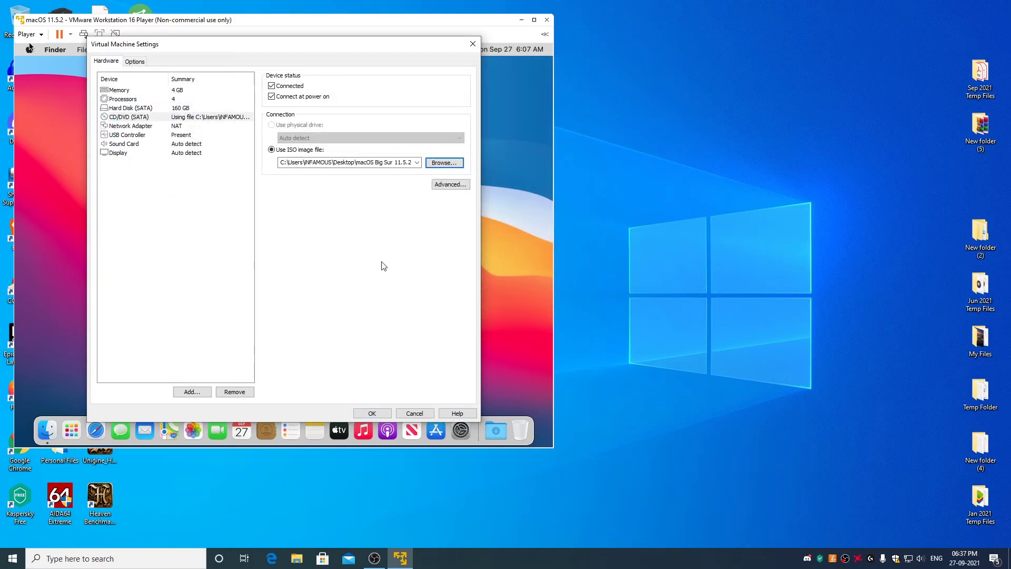
pyautogui.click(380, 415)
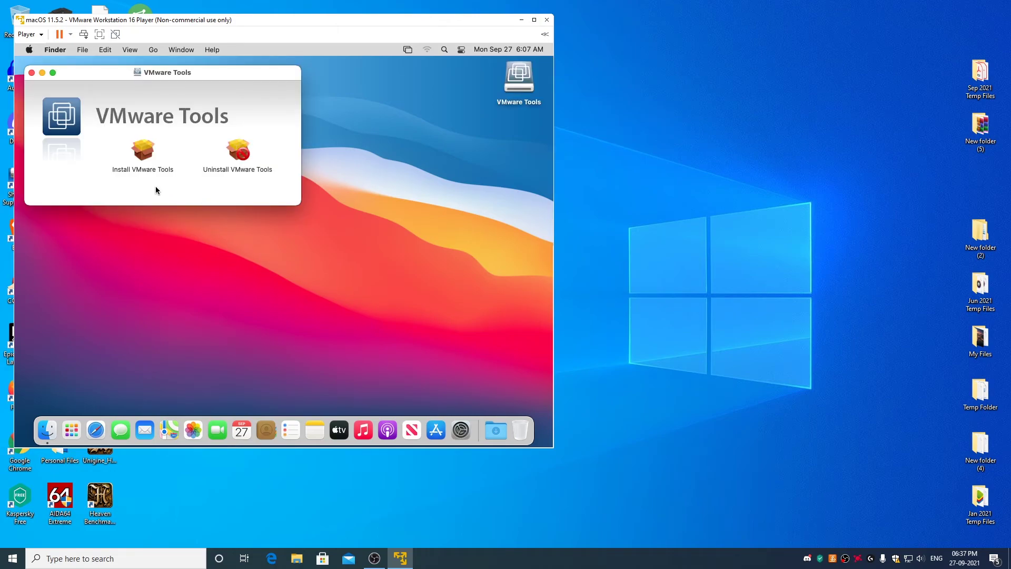
# Run Install VMware Tools as a standard install on macOS HDD, authorising with the account password.
pyautogui.click(149, 156)
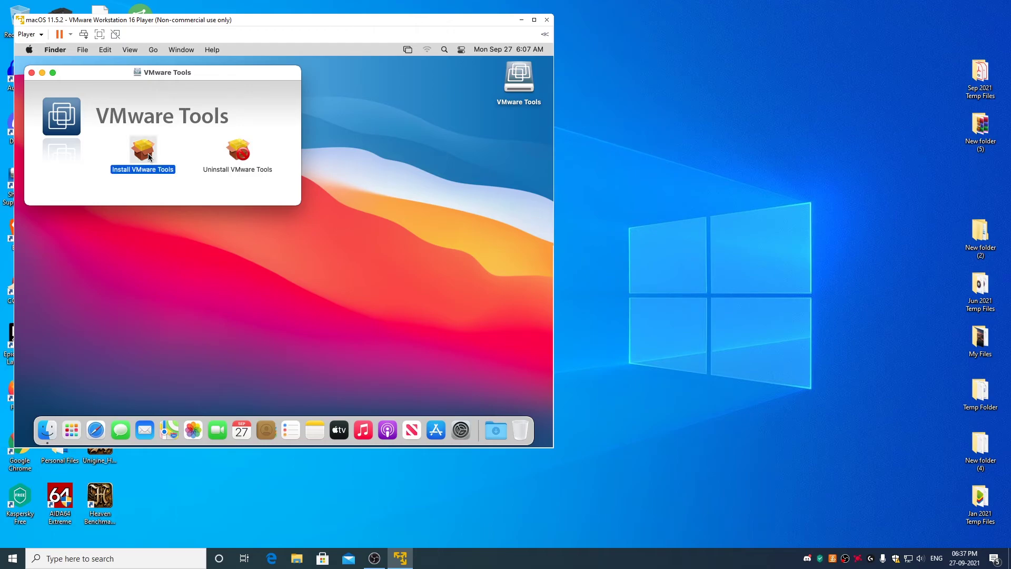
pyautogui.doubleClick(149, 156)
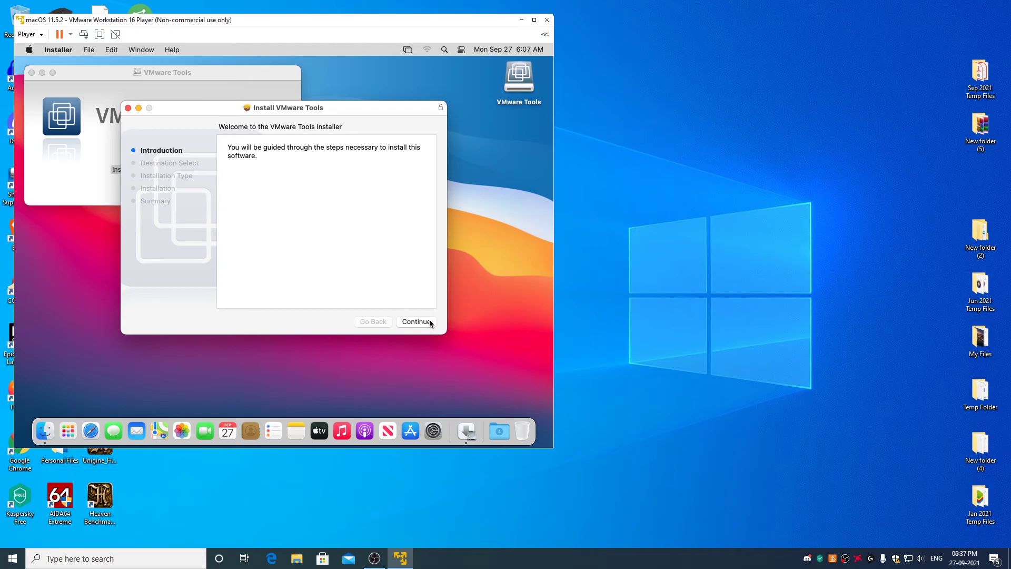
pyautogui.click(428, 320)
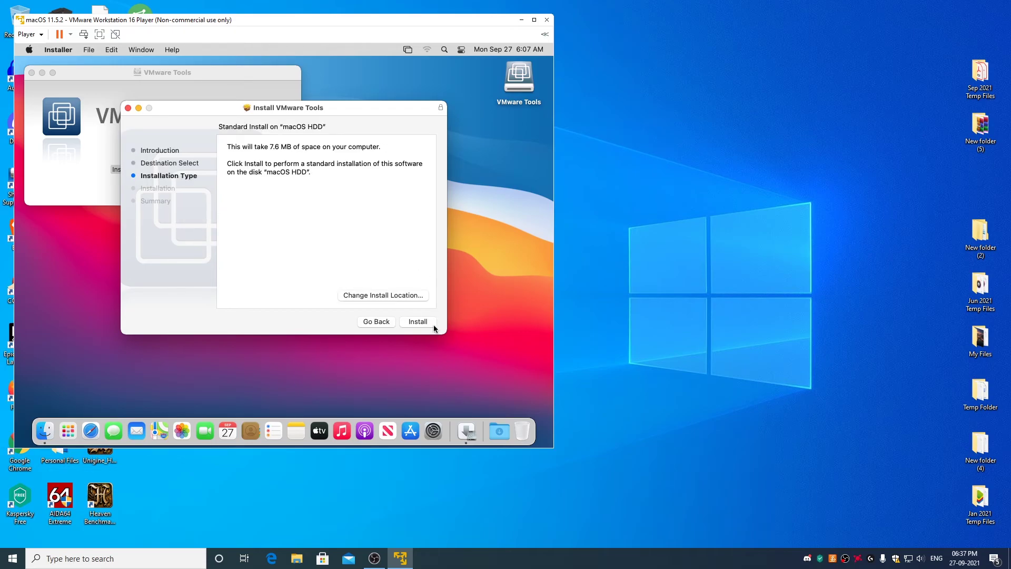
pyautogui.click(427, 322)
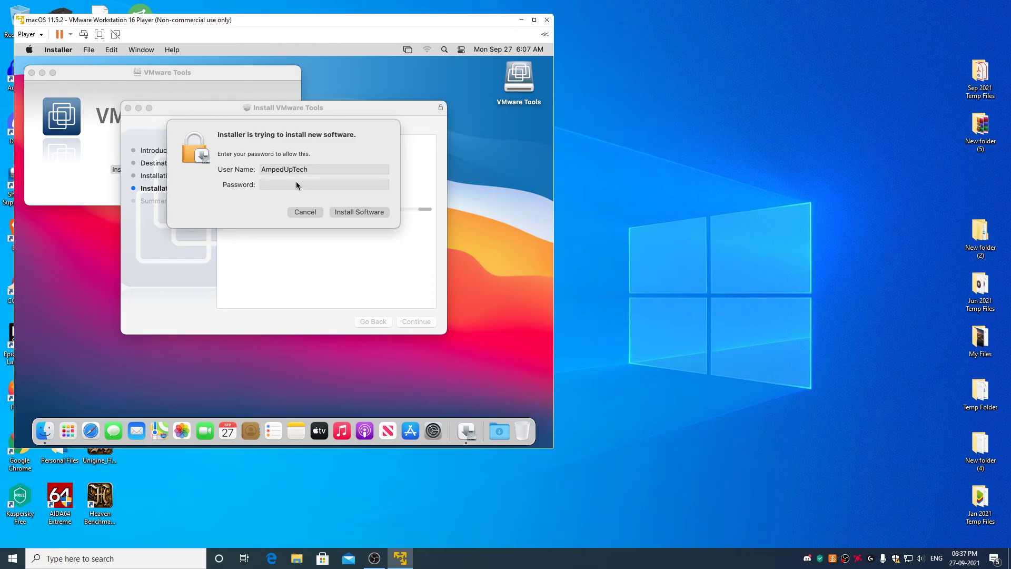
pyautogui.click(299, 184)
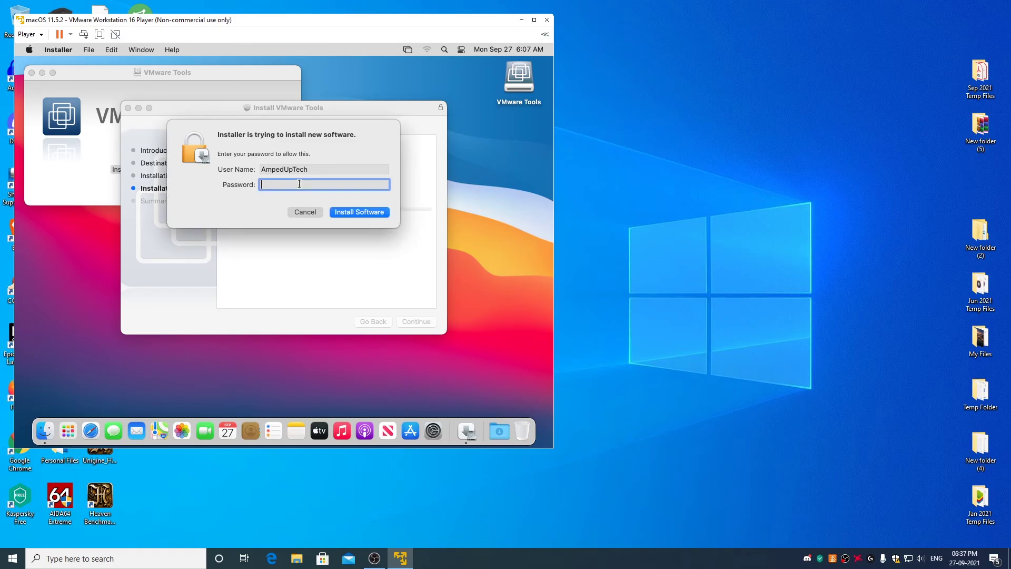
pyautogui.write('****')
pyautogui.click(341, 211)
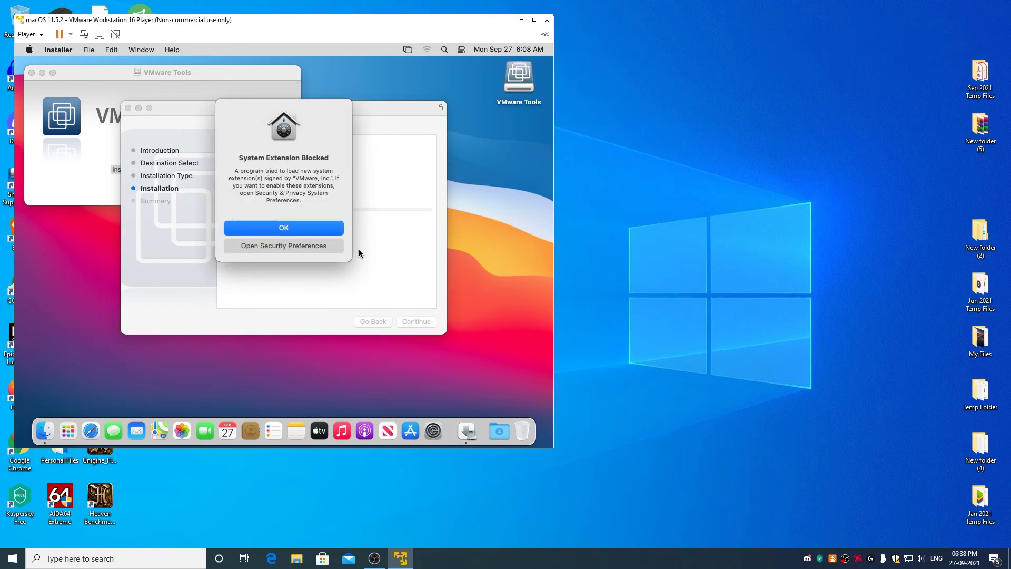
# Allow VMware's blocked system software in Security & Privacy, postponing the restart, and relock the settings.
pyautogui.click(313, 249)
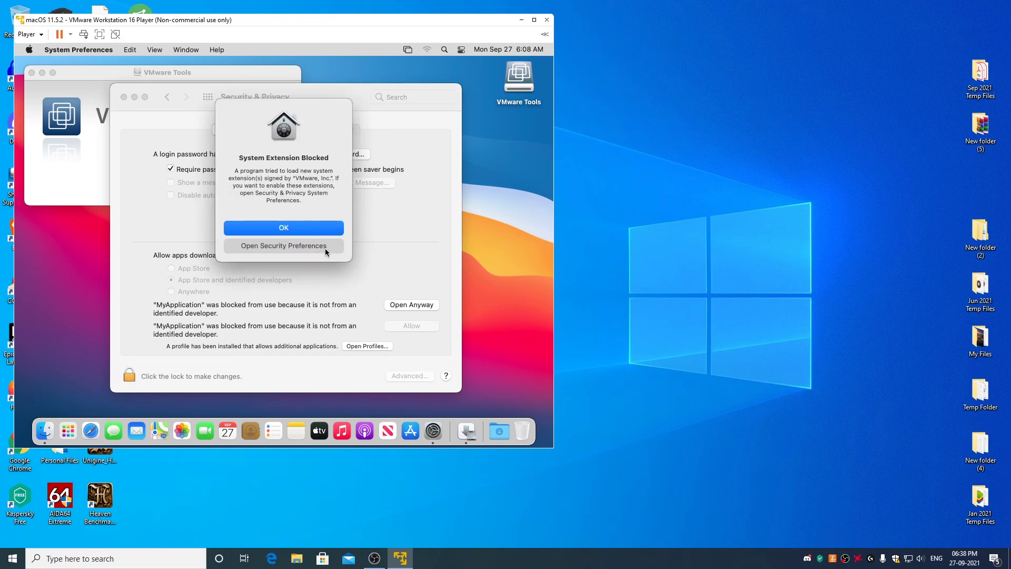
pyautogui.click(325, 248)
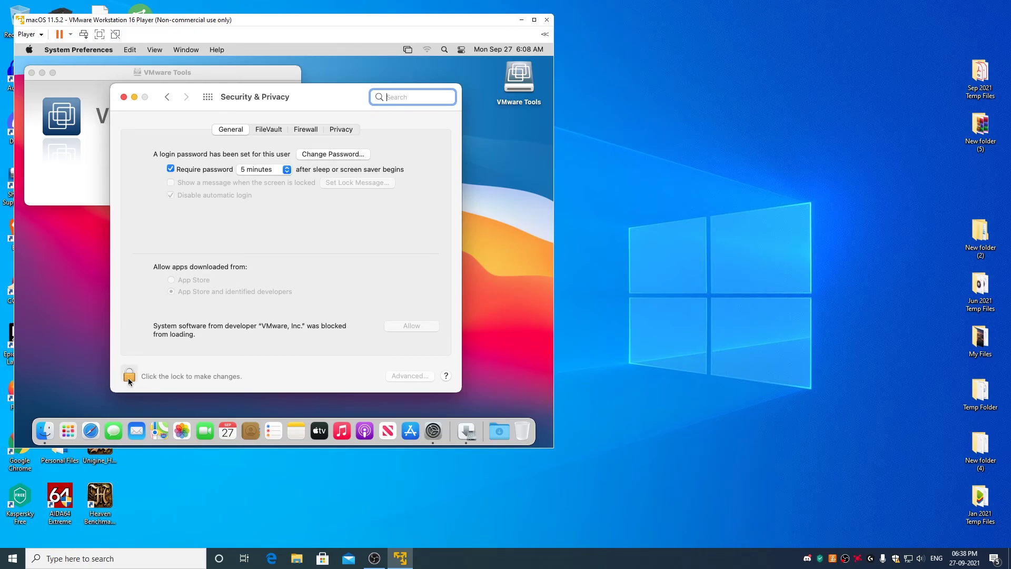
pyautogui.click(128, 376)
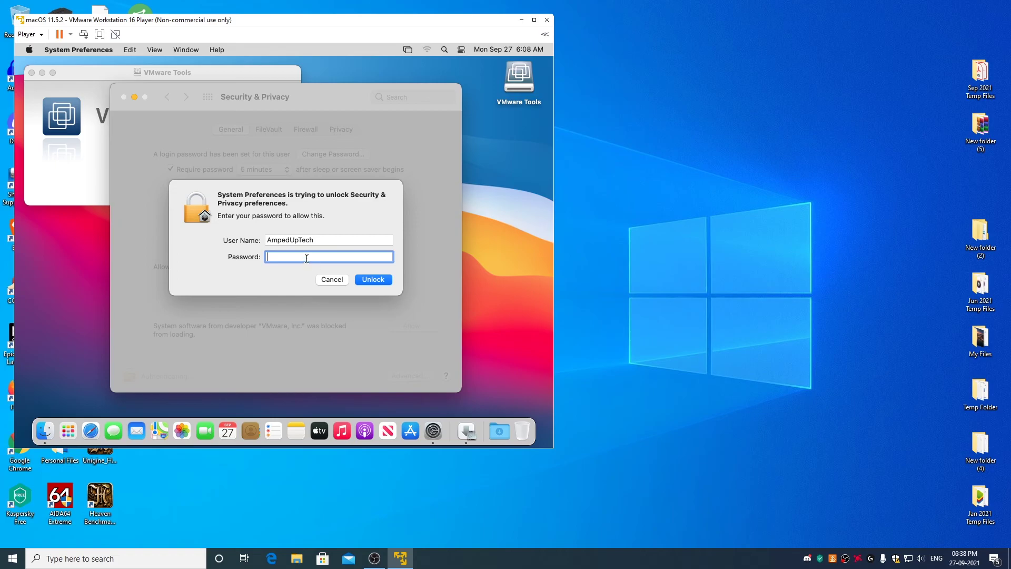
pyautogui.write('****')
pyautogui.click(384, 282)
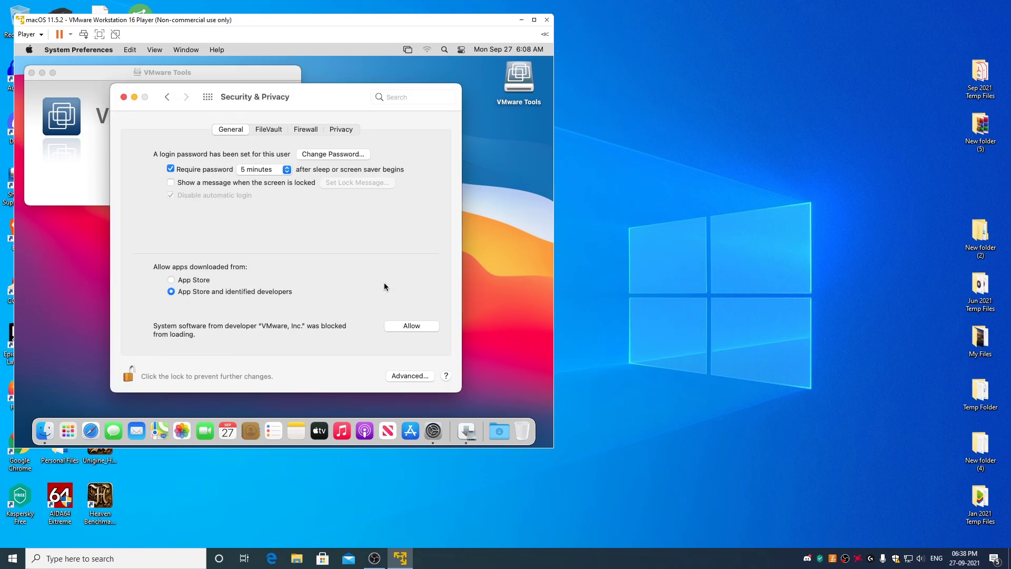
pyautogui.click(413, 329)
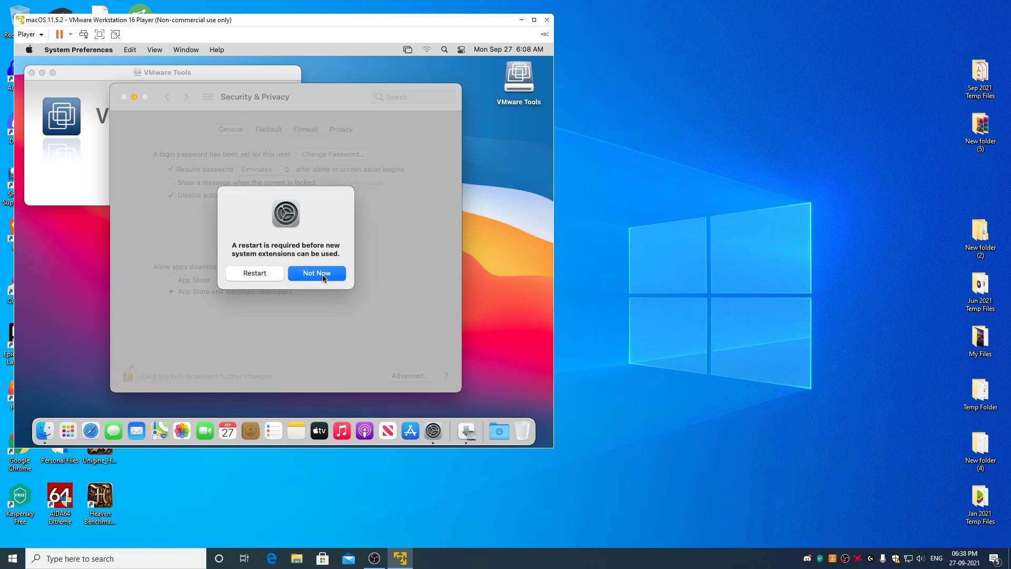
pyautogui.click(326, 275)
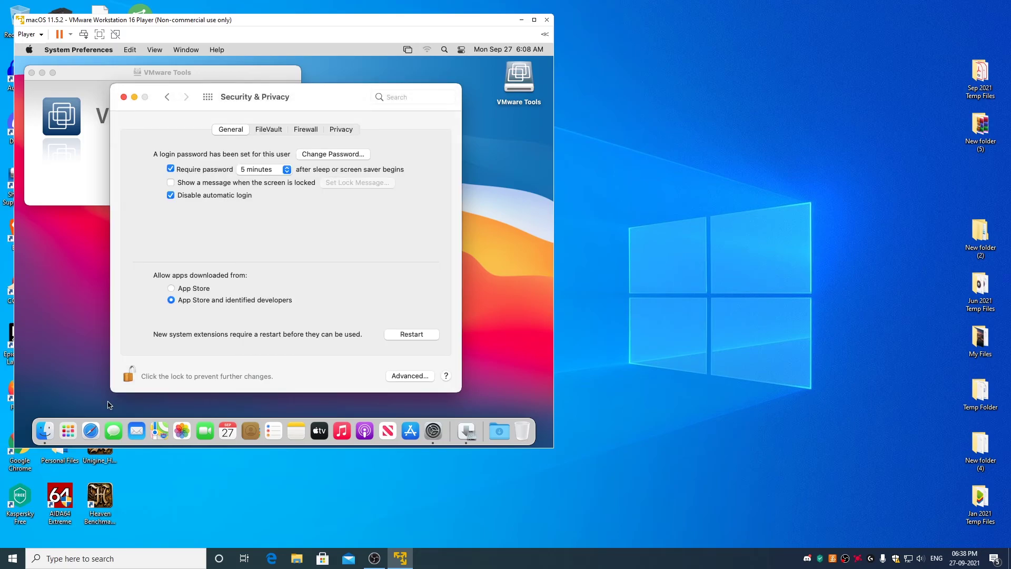
pyautogui.click(130, 375)
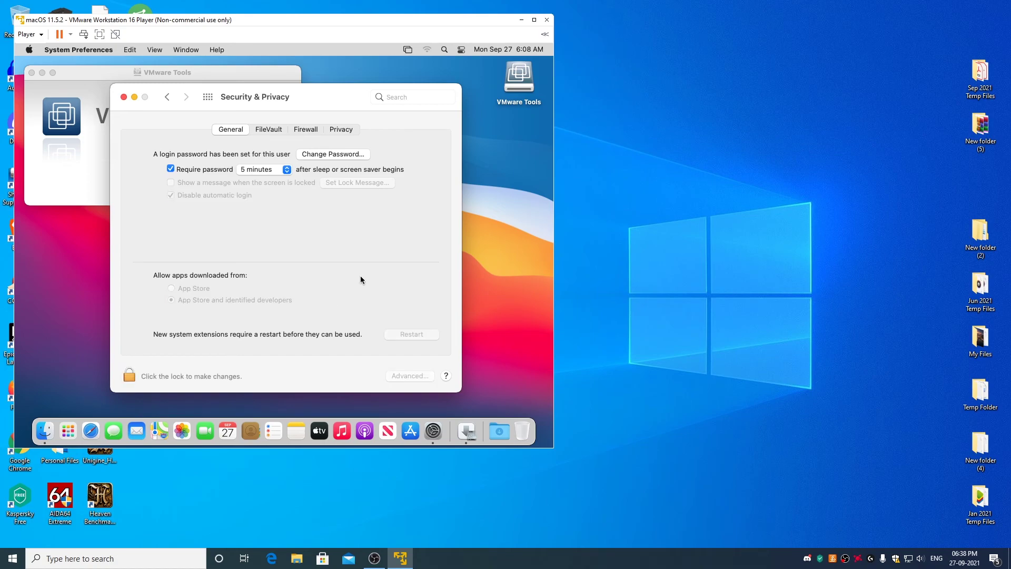
# Close the security settings, restart macOS from the Tools installer, sign in with the account password, and close the VMware Tools window.
pyautogui.click(124, 97)
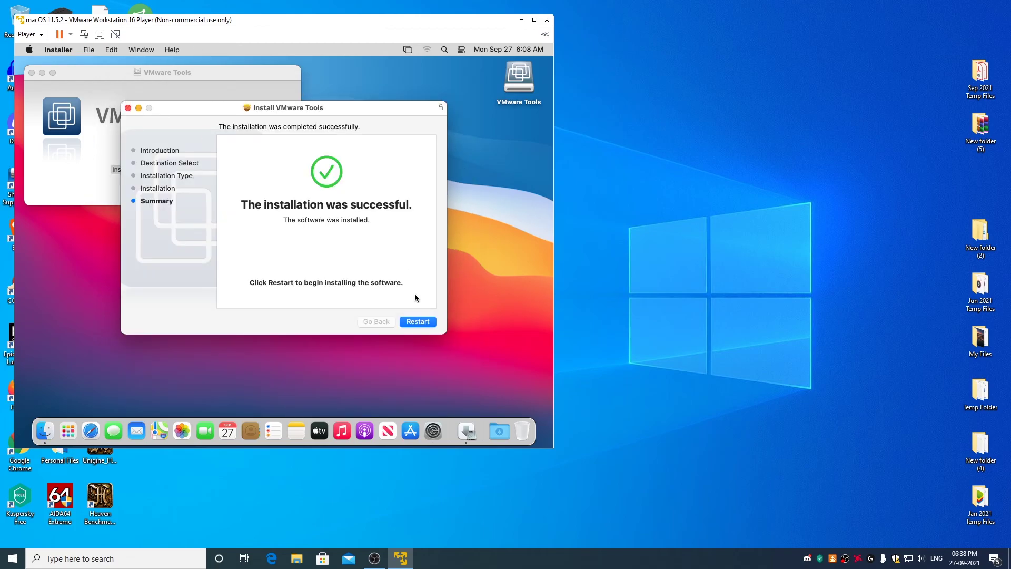
pyautogui.click(422, 323)
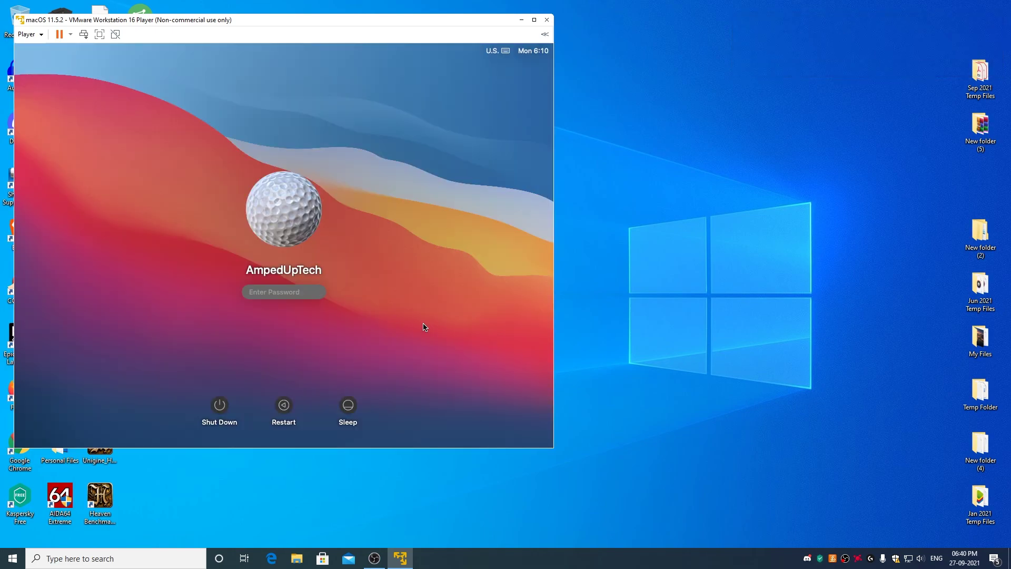
pyautogui.write('****')
pyautogui.press('Return')
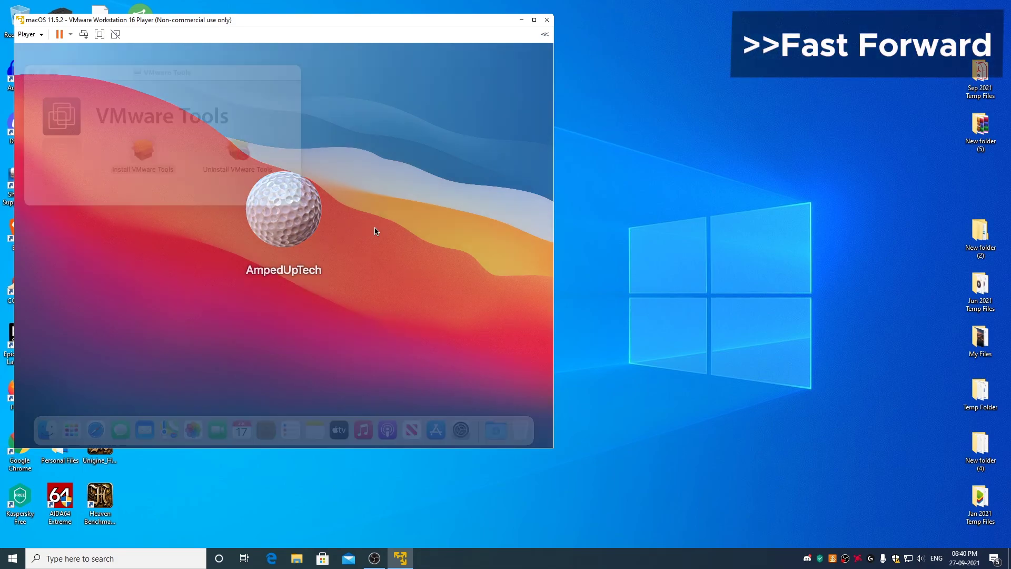
pyautogui.click(35, 76)
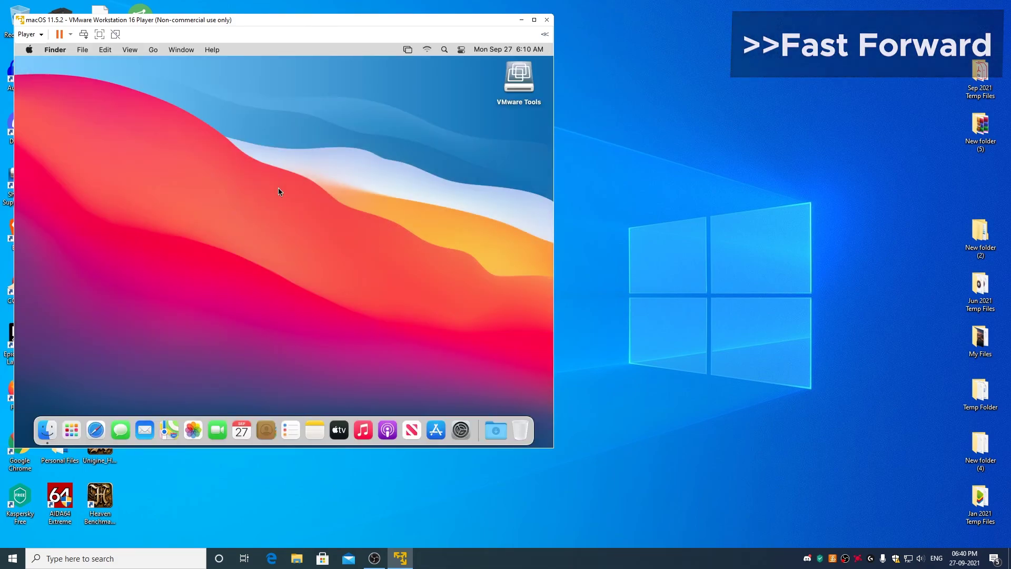